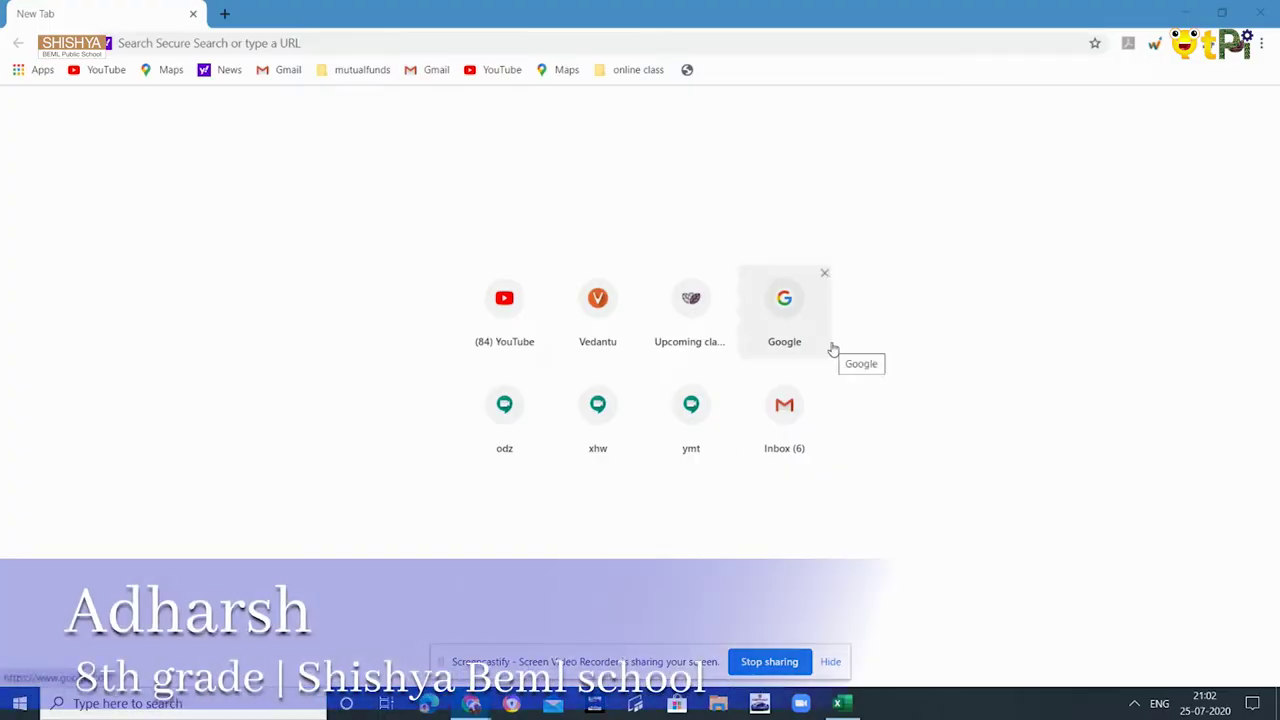
- Enter autodraw.com in Chrome's address bar
left_click(914, 38)
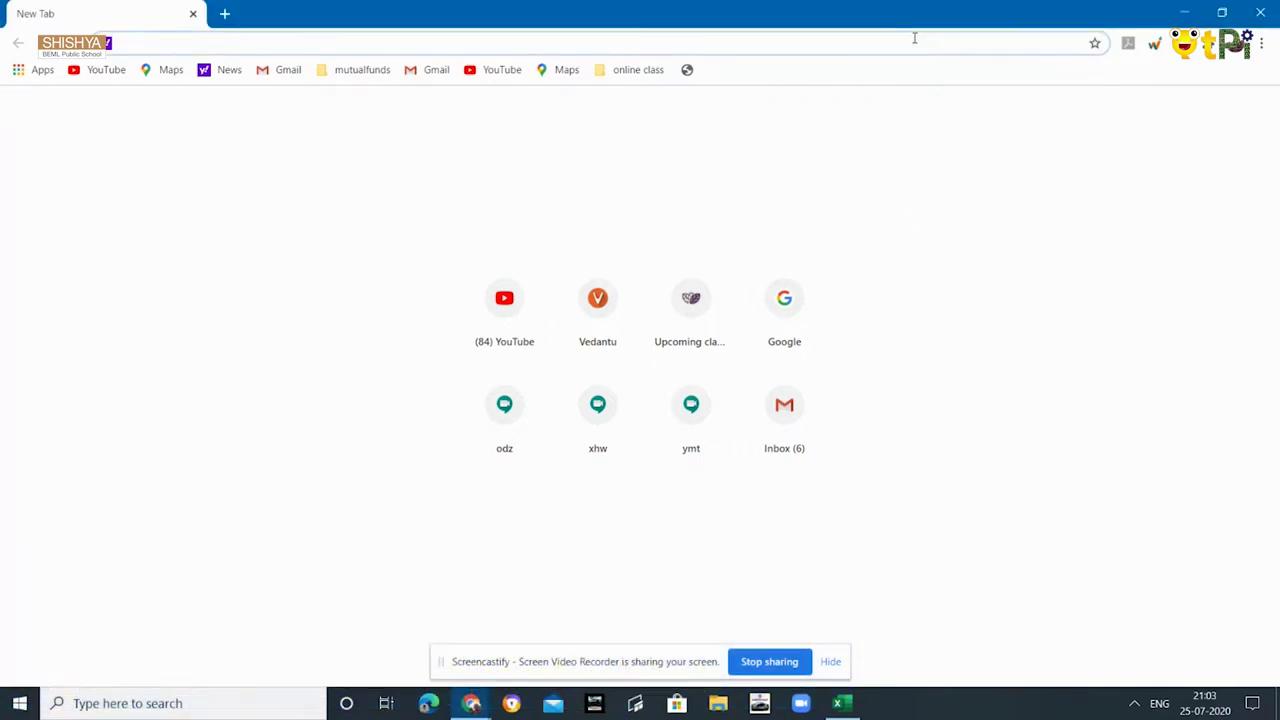
type("auto")
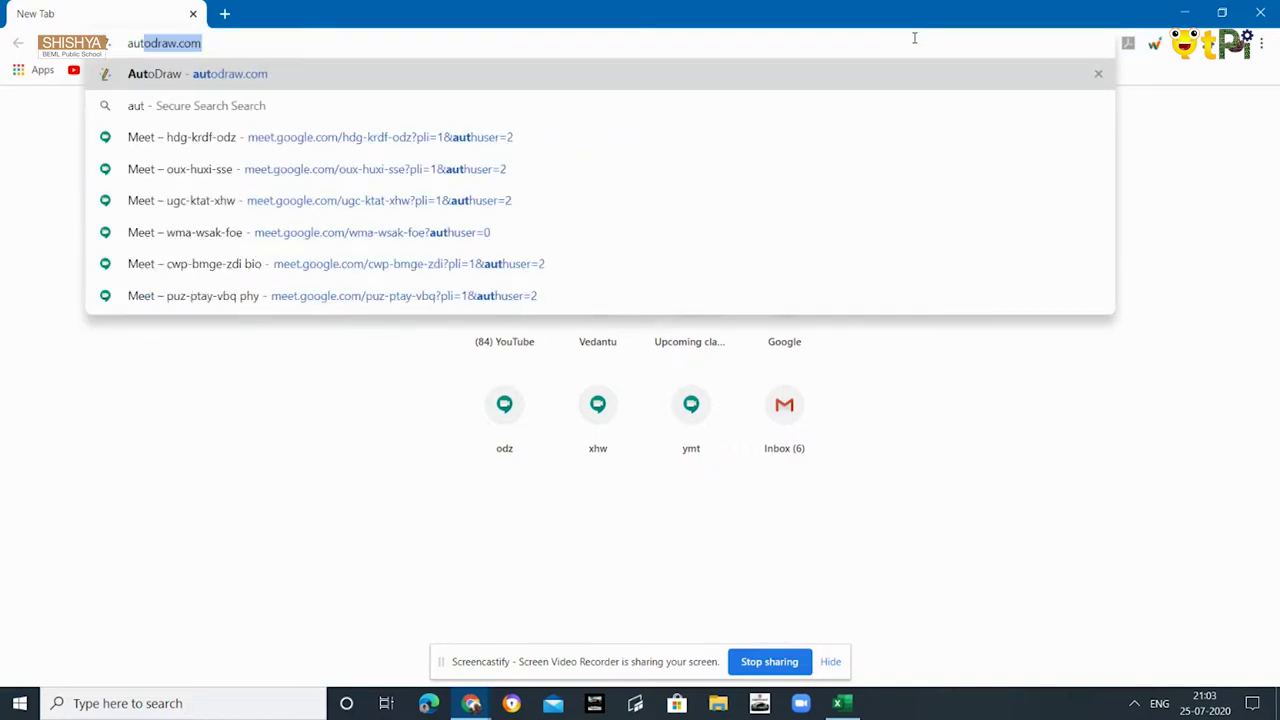
type("draw.com")
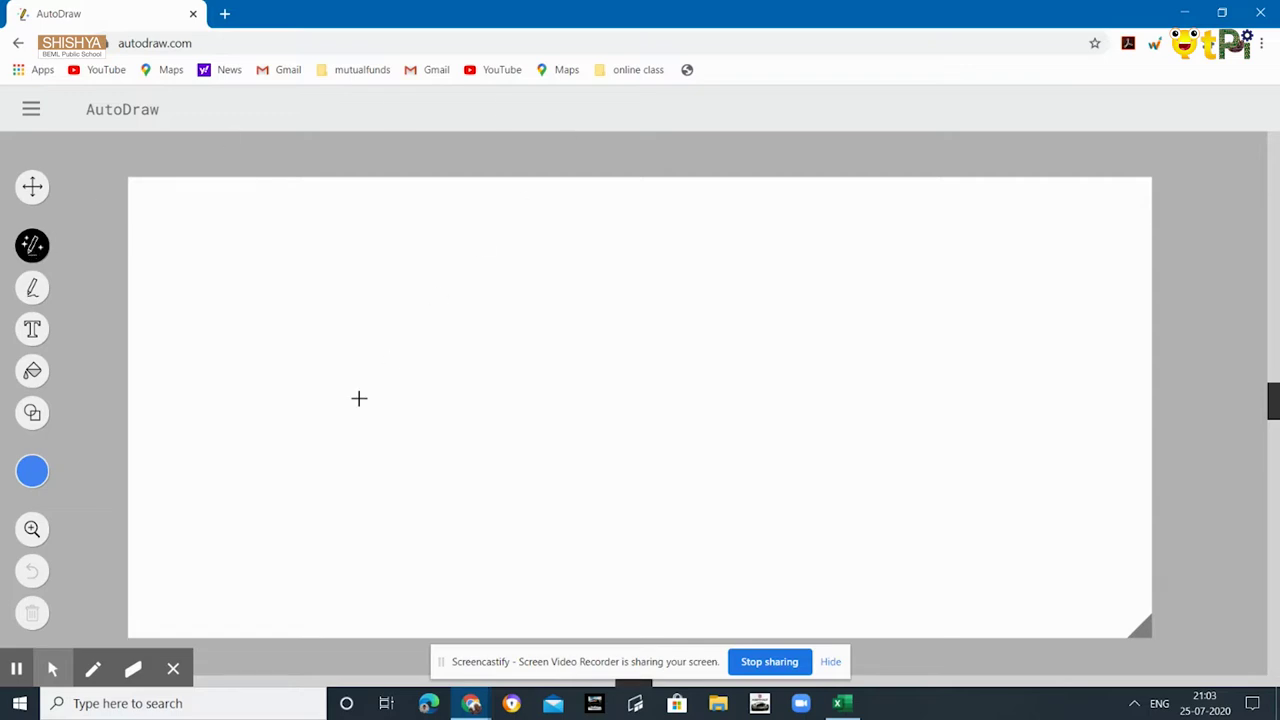
- Sketch a rough truck with a small wheel, base line, right wheel and body outline
left_click(349, 452)
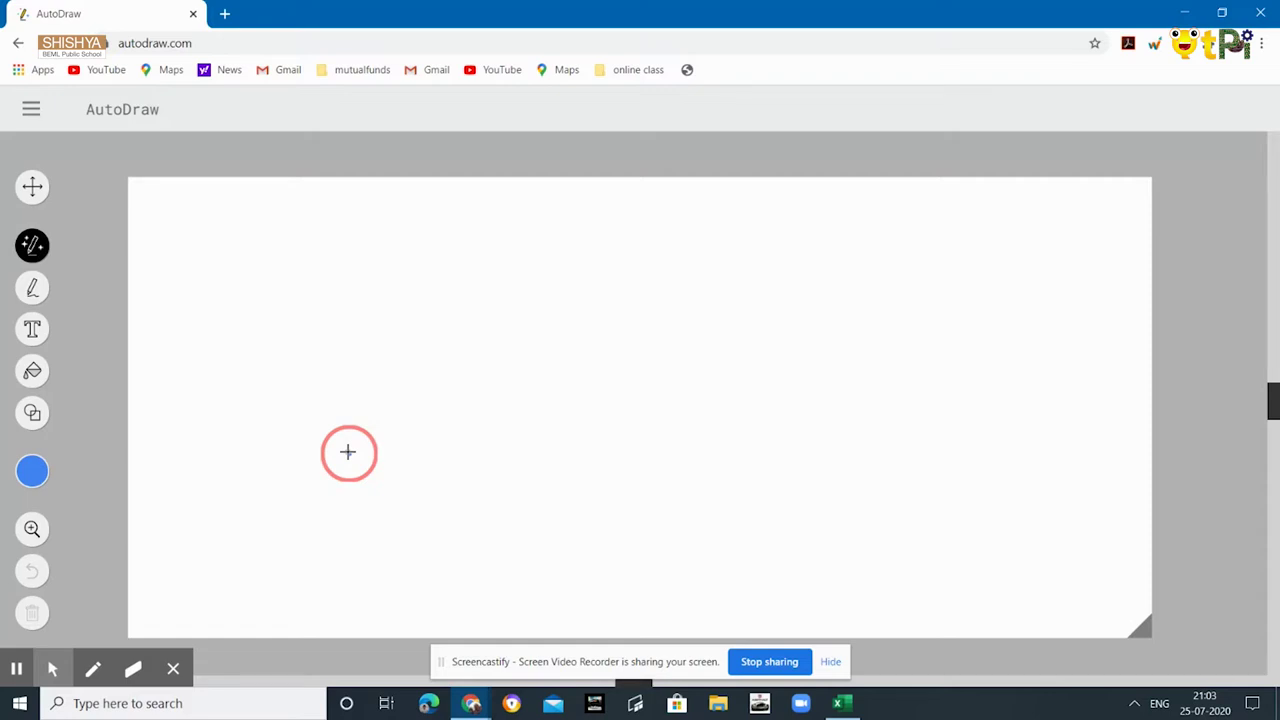
mouse_move(347, 452)
left_mouse_down()
mouse_move(313, 531)
mouse_move(369, 540)
mouse_move(398, 499)
mouse_move(390, 474)
mouse_move(332, 450)
left_mouse_up()
mouse_move(403, 497)
left_mouse_down()
mouse_move(699, 498)
mouse_move(788, 421)
mouse_move(761, 611)
mouse_move(712, 478)
left_mouse_up()
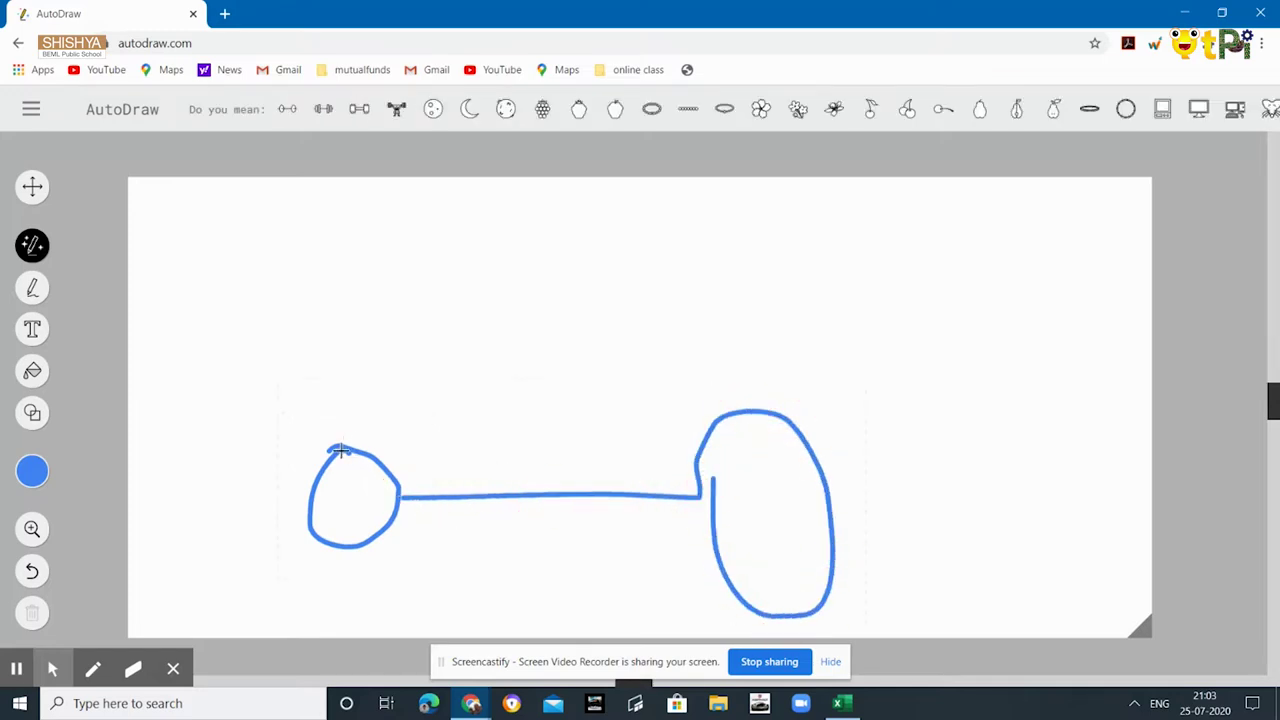
mouse_move(335, 454)
left_mouse_down()
mouse_move(275, 446)
mouse_move(281, 396)
mouse_move(421, 371)
mouse_move(424, 261)
mouse_move(852, 259)
mouse_move(846, 431)
mouse_move(808, 436)
left_mouse_up()
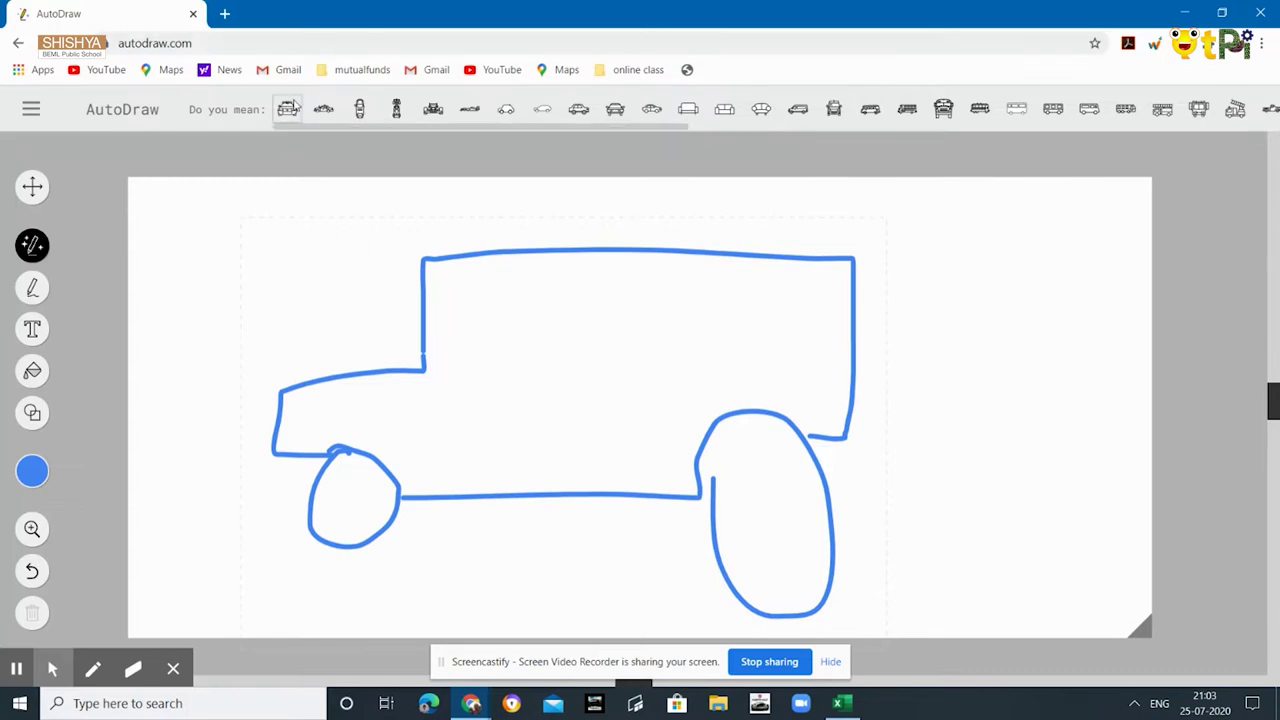
- Try the police car and race car suggestions, then settle on the side-view race car
left_click(290, 108)
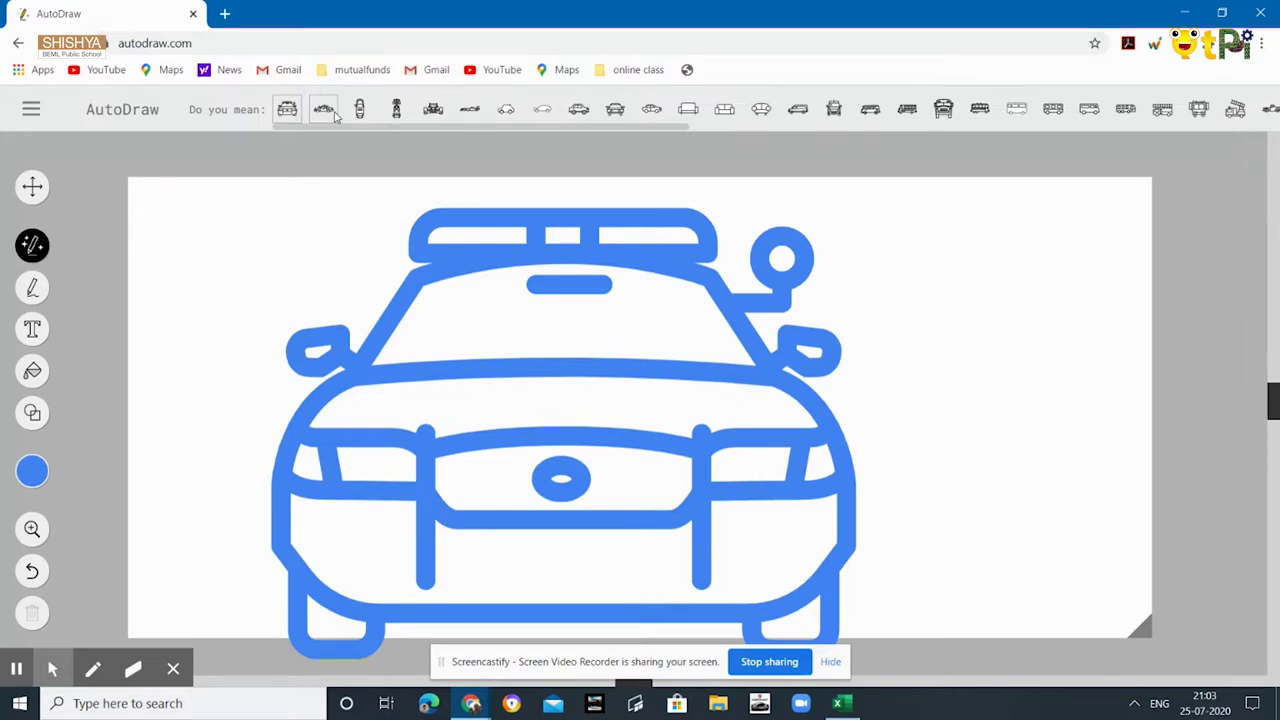
left_click(330, 112)
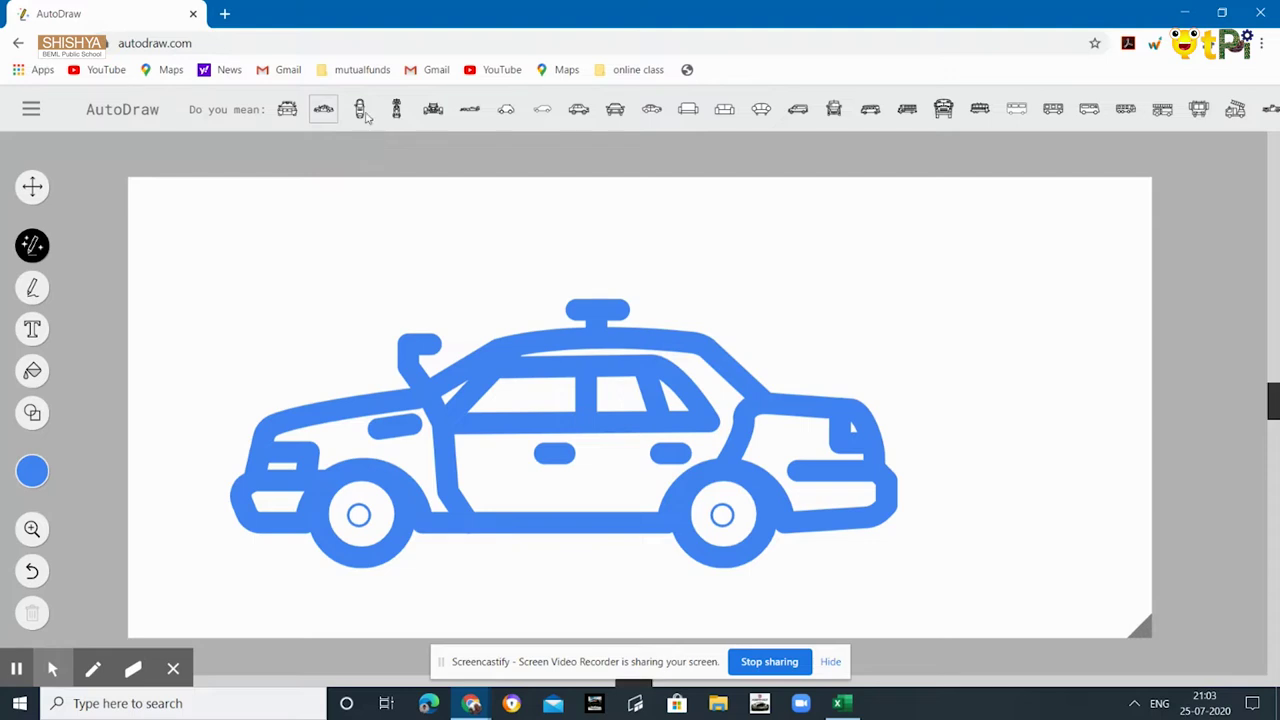
left_click(366, 111)
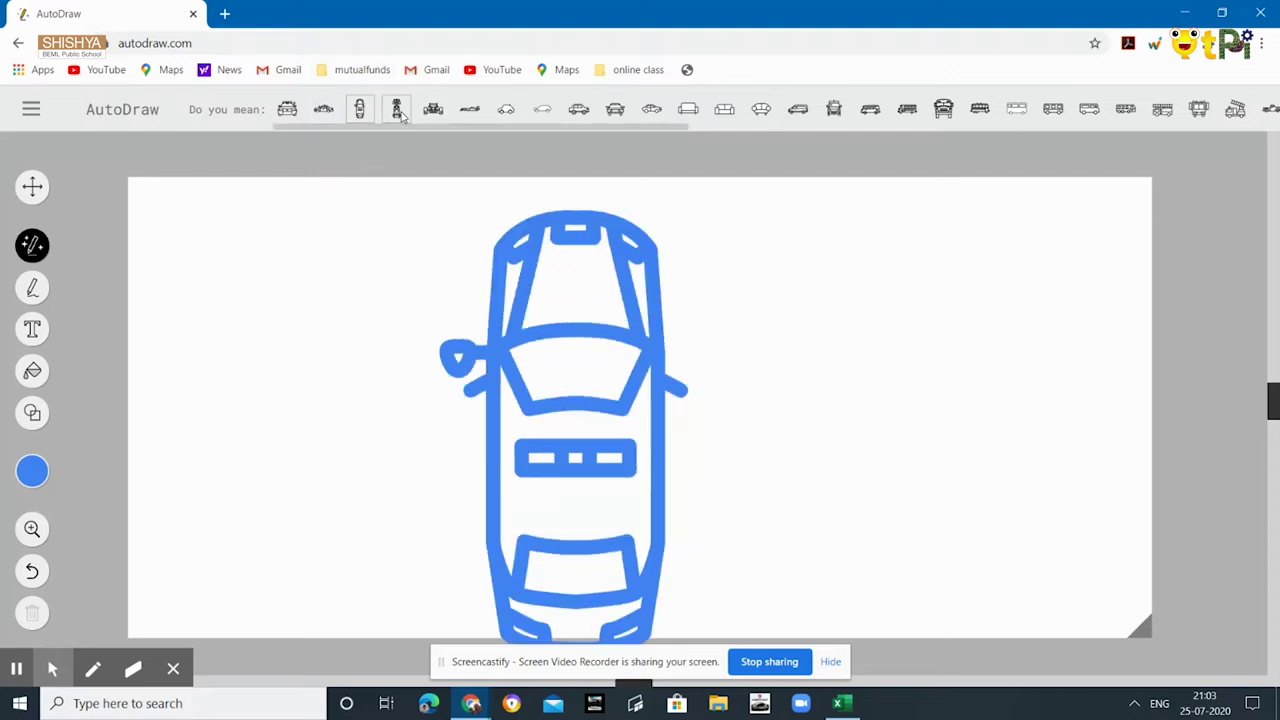
left_click(396, 109)
left_click(433, 109)
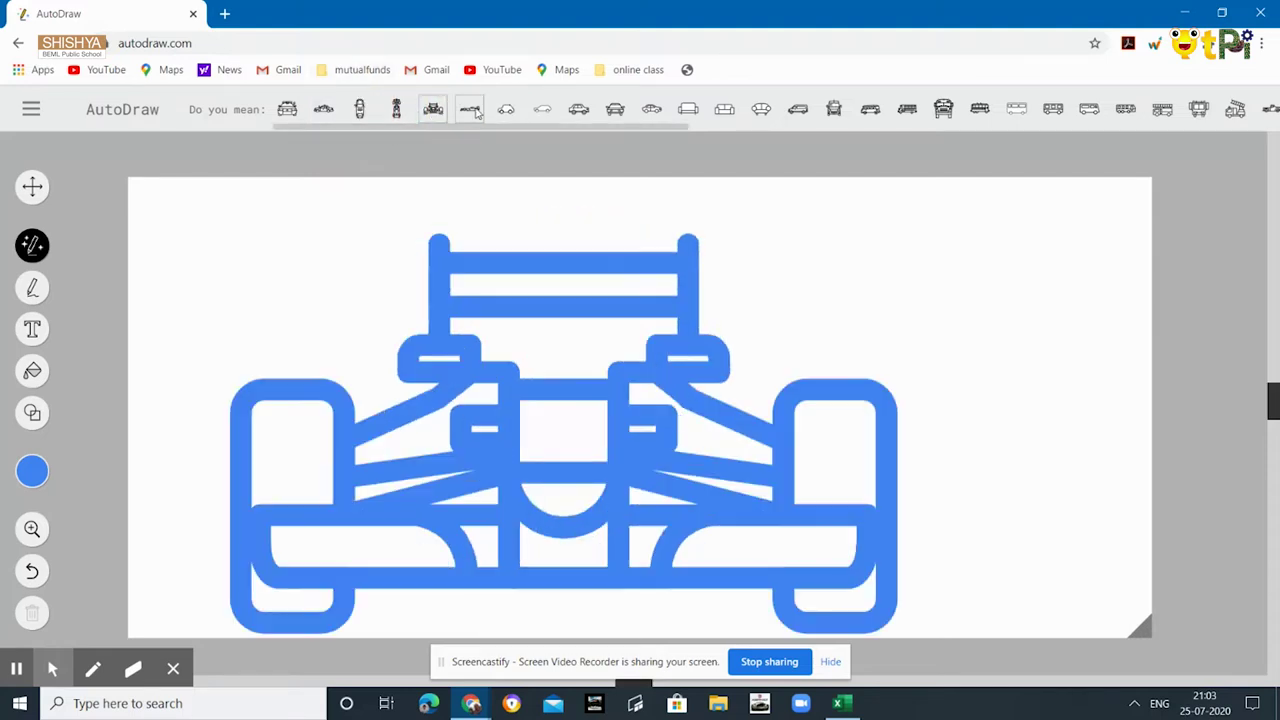
left_click(470, 109)
left_click(503, 109)
left_click(472, 109)
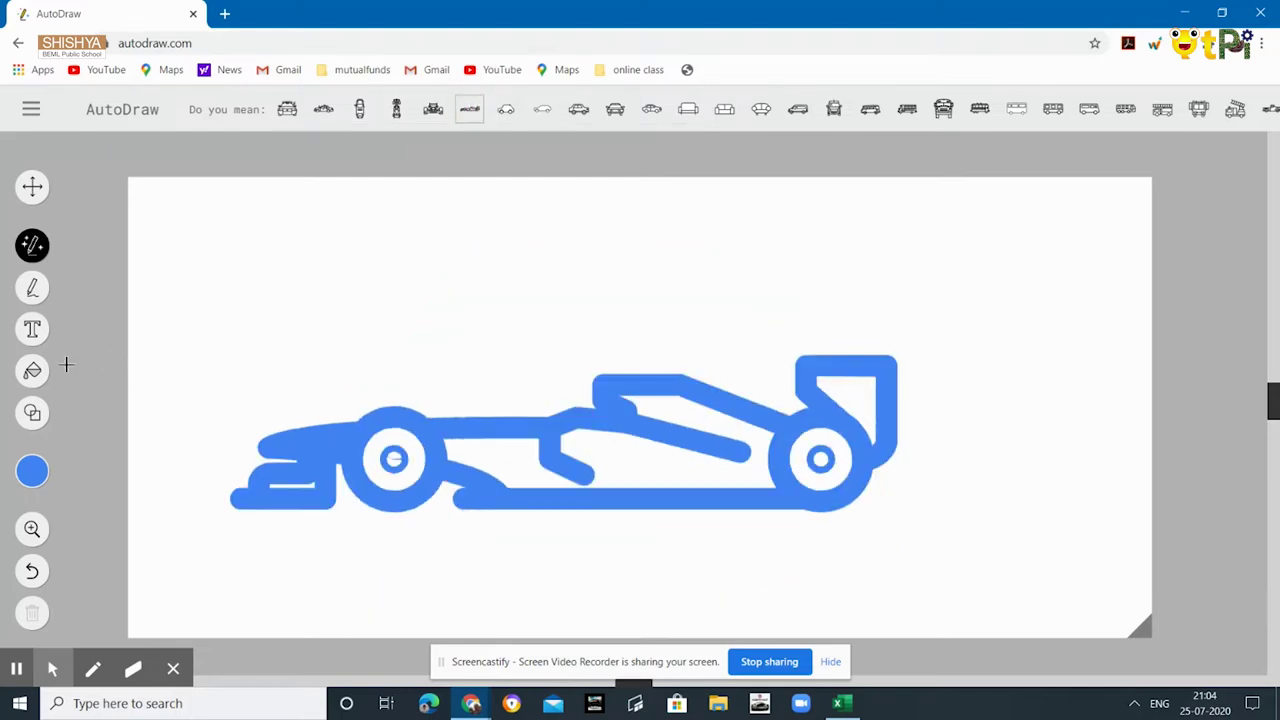
left_click(33, 288)
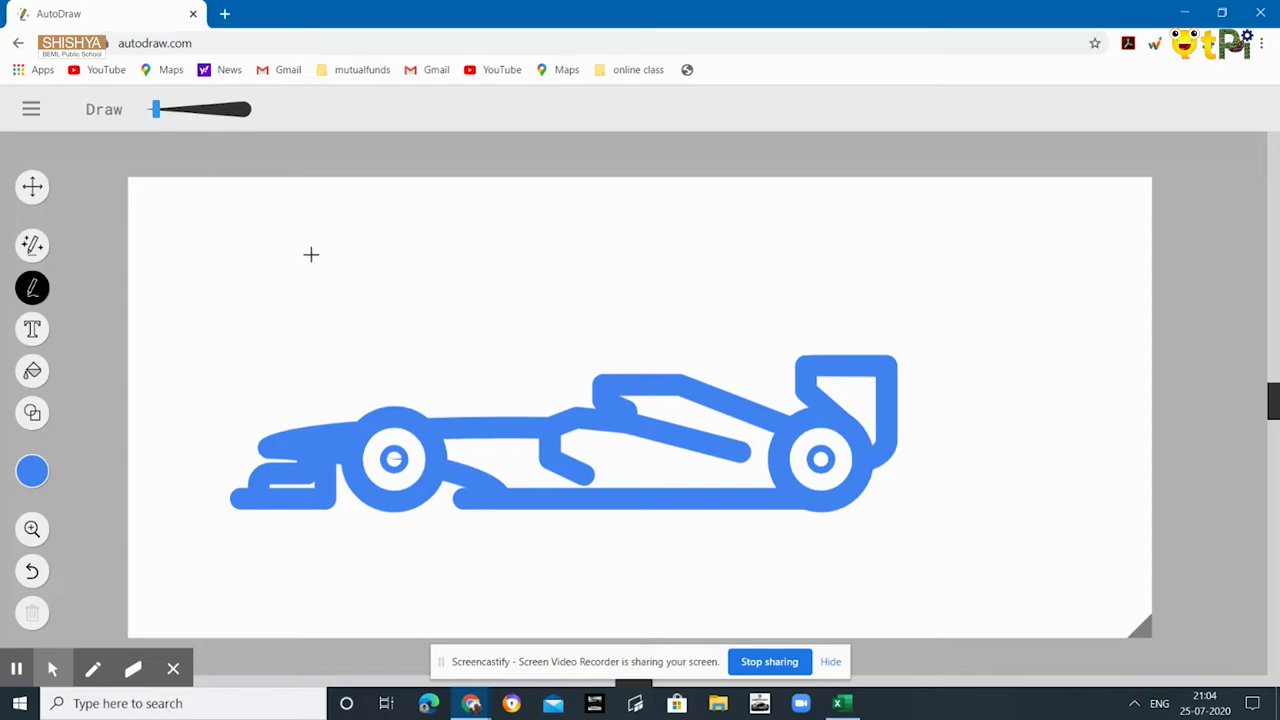
- Draw a freehand loop, paint the left oval solid black with a thick brush, and add a thin black stroke
mouse_move(311, 255)
left_mouse_down()
mouse_move(328, 266)
mouse_move(372, 220)
mouse_move(314, 274)
mouse_move(364, 251)
mouse_move(541, 236)
mouse_move(551, 214)
mouse_move(549, 263)
mouse_move(538, 234)
left_mouse_up()
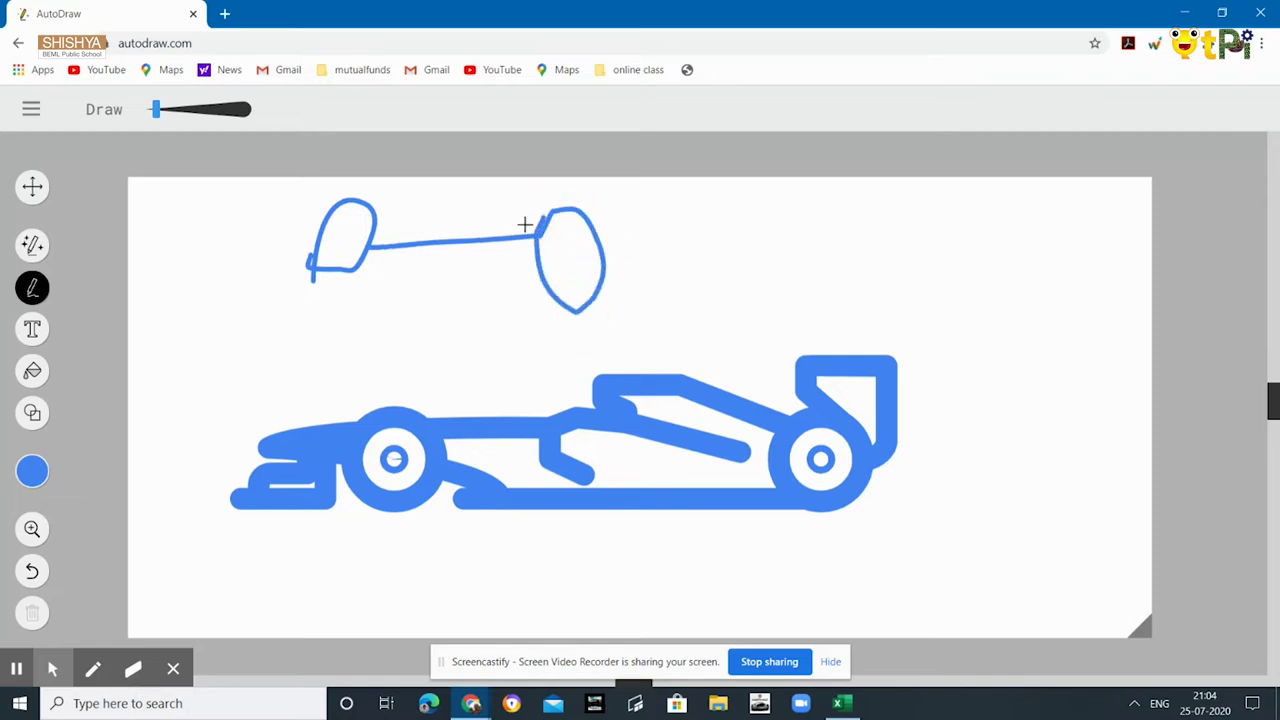
left_click(232, 114)
left_click(30, 472)
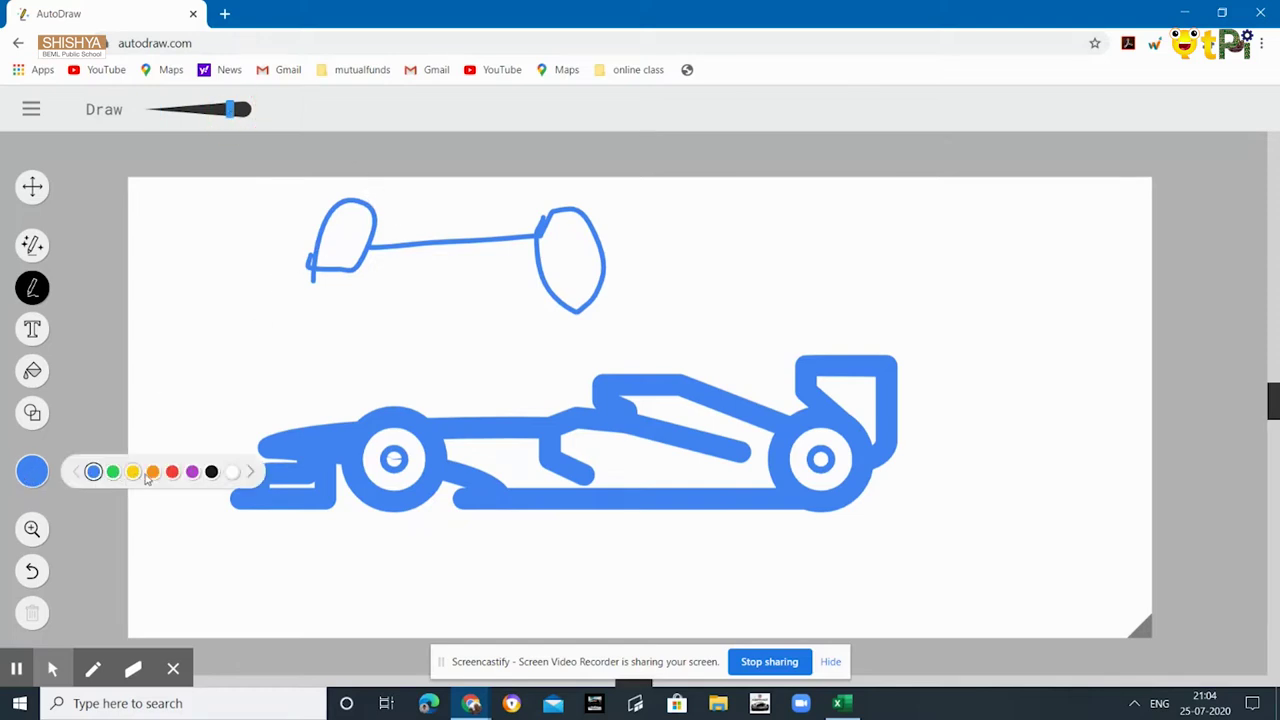
left_click(211, 472)
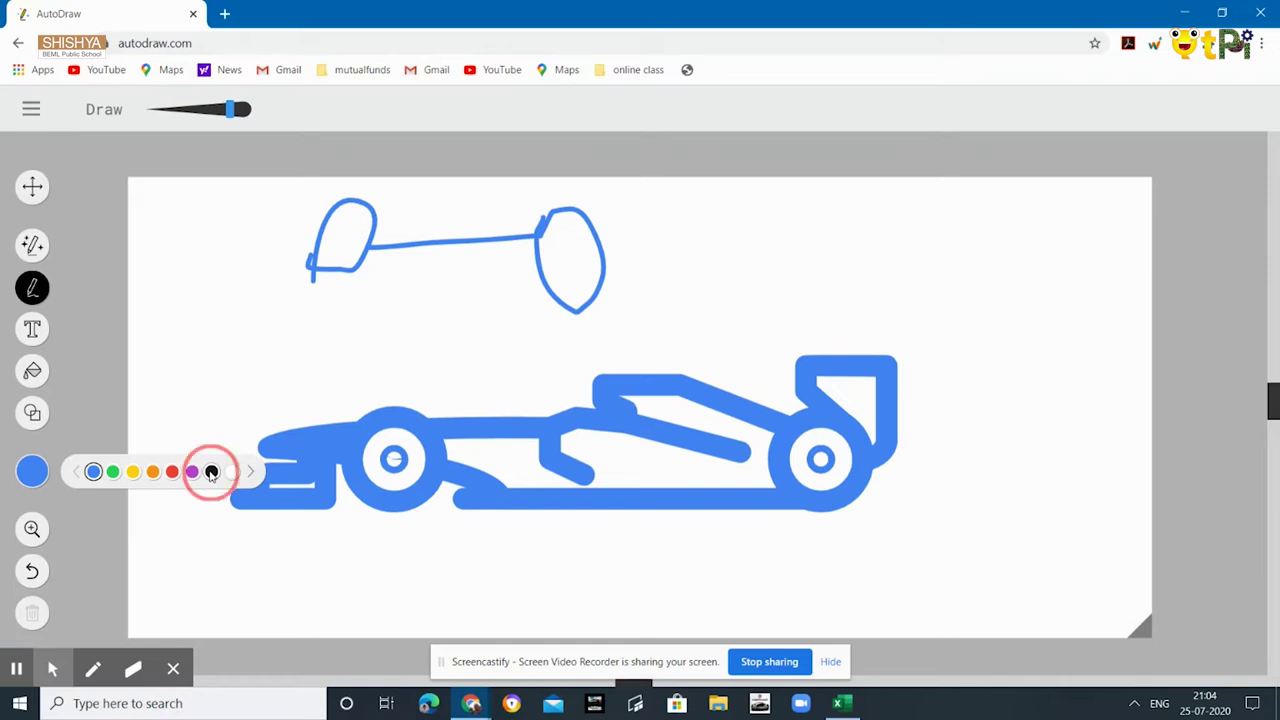
mouse_move(371, 216)
left_mouse_down()
mouse_move(366, 246)
mouse_move(329, 266)
mouse_move(377, 211)
mouse_move(300, 205)
left_mouse_up()
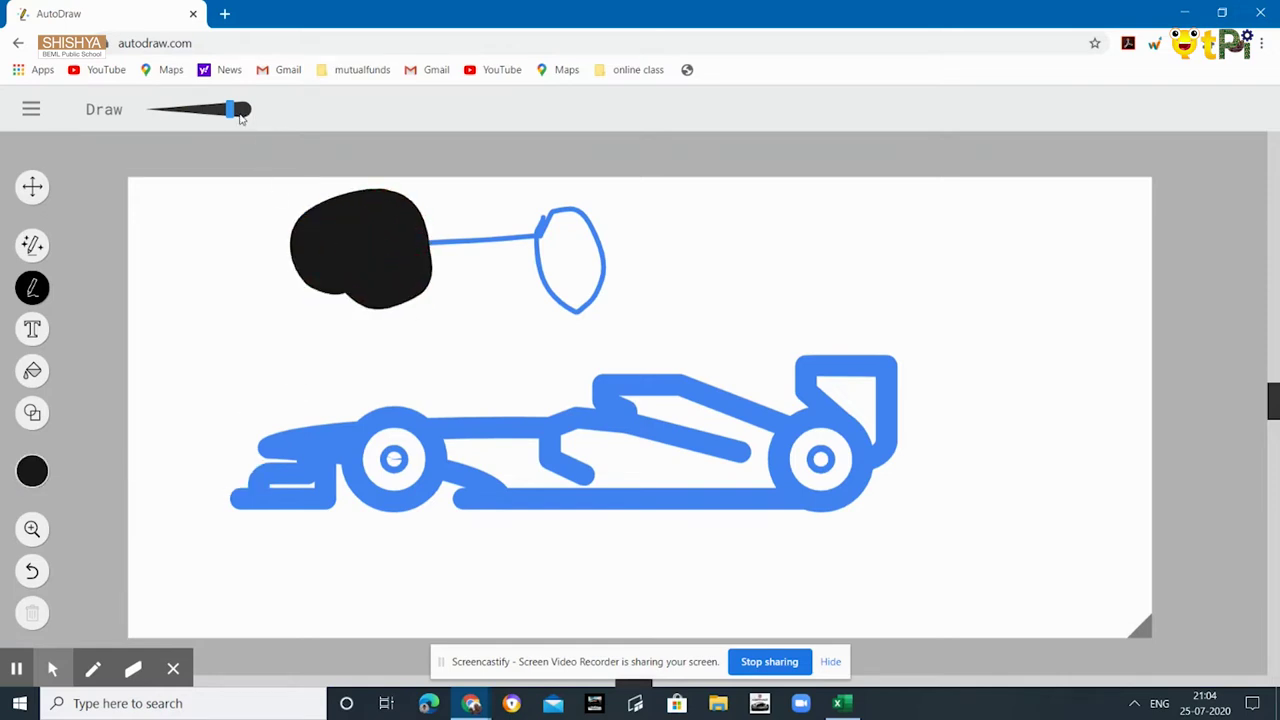
left_click(171, 110)
left_click_drag(183, 197, 203, 233)
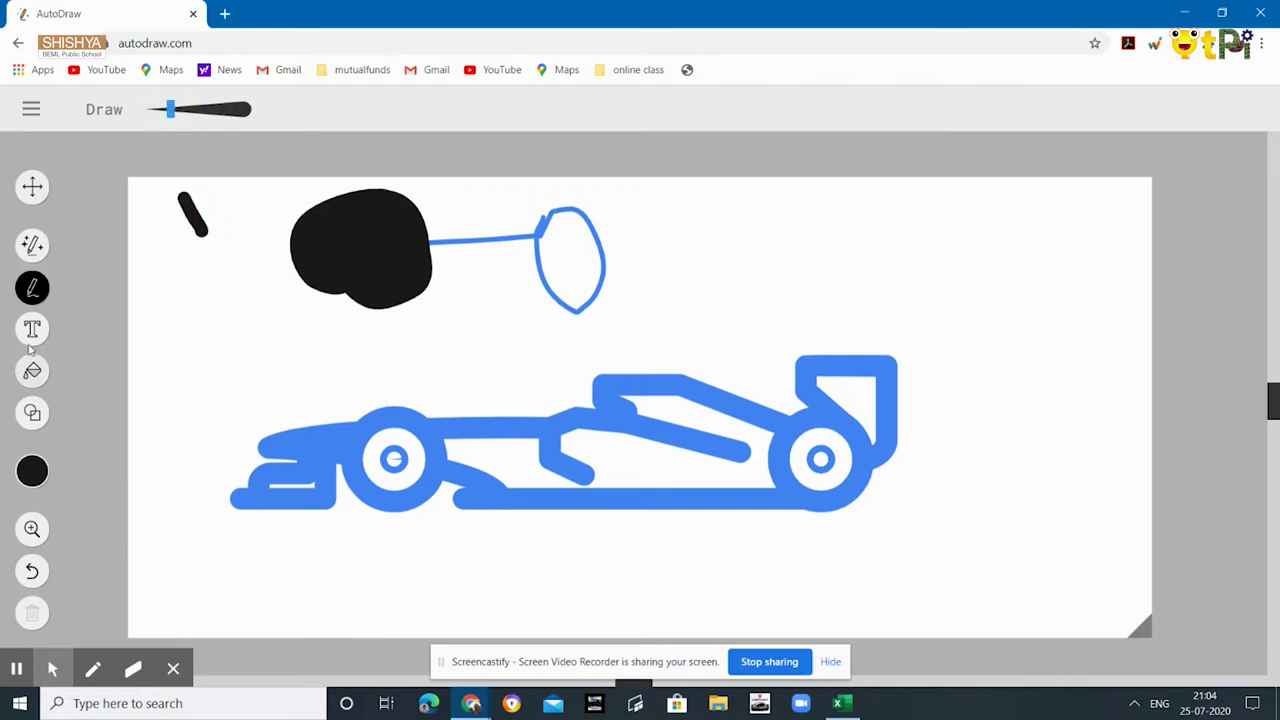
- Undo every stroke, fill and earlier drawing until the canvas is empty
left_click(33, 572)
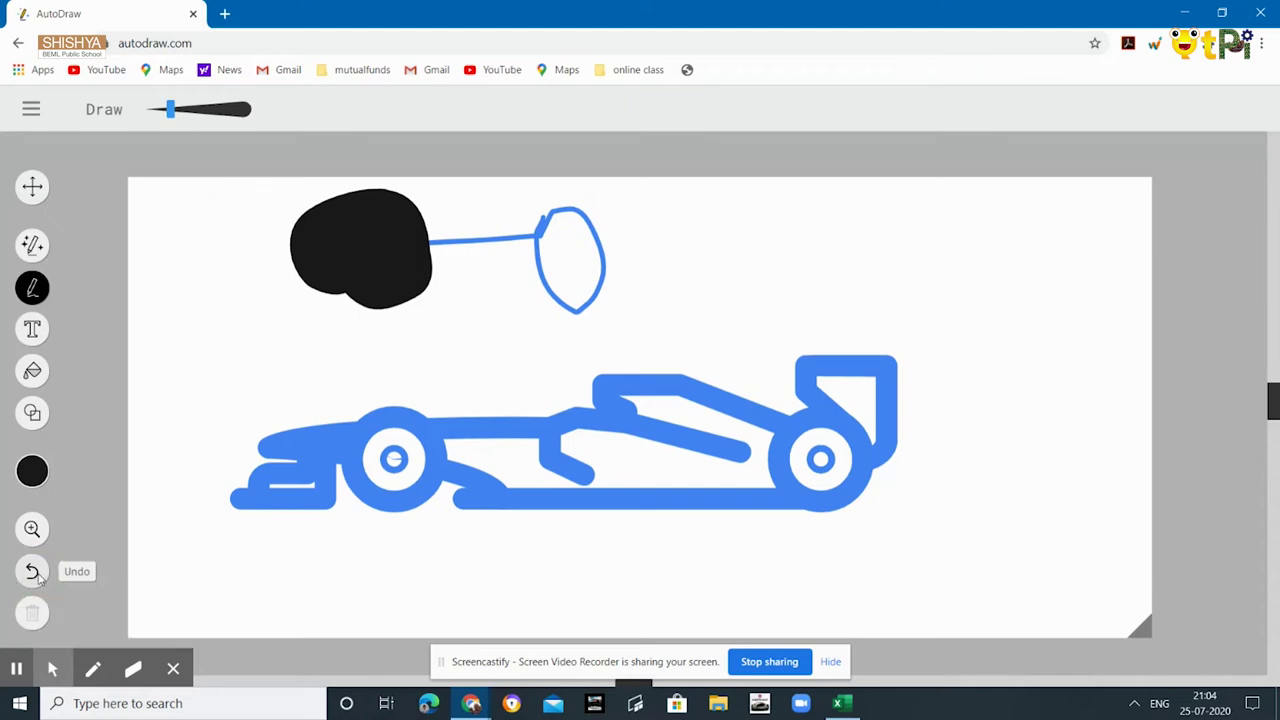
left_click(33, 572)
left_click(33, 572)
left_click(33, 572)
left_click(33, 572)
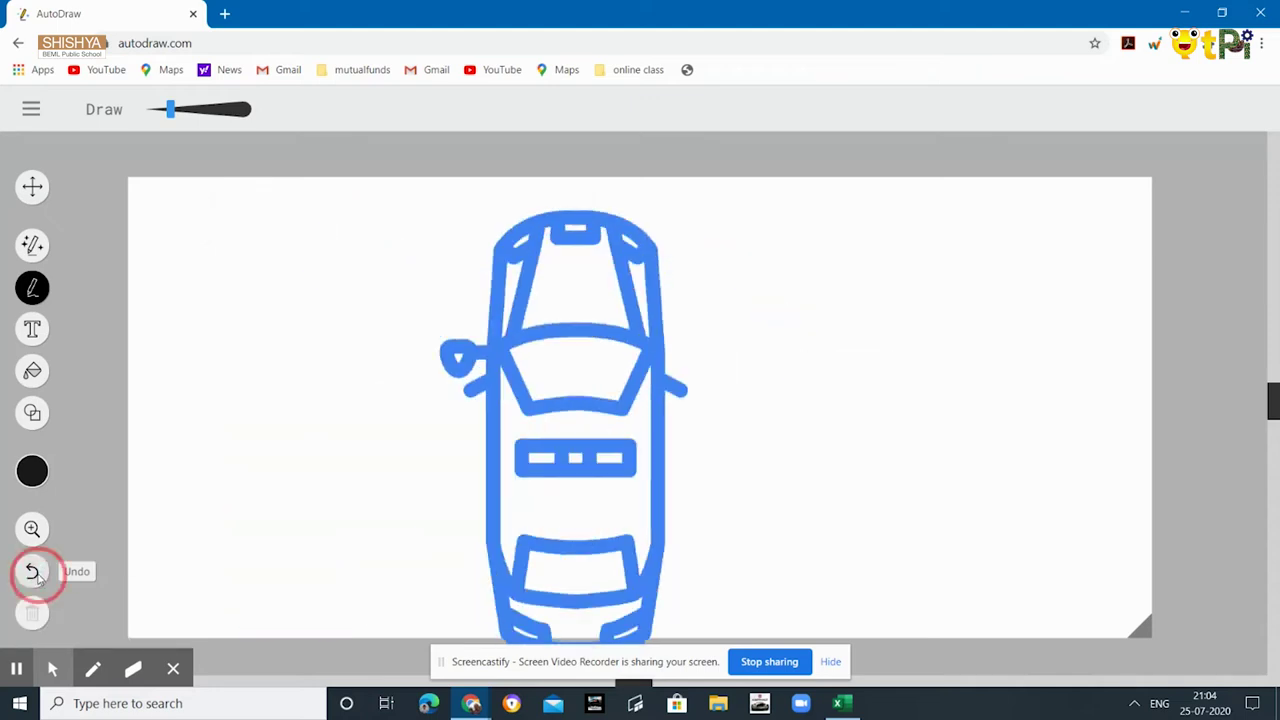
left_click(33, 572)
left_click(33, 572)
left_click(33, 572)
left_click(34, 572)
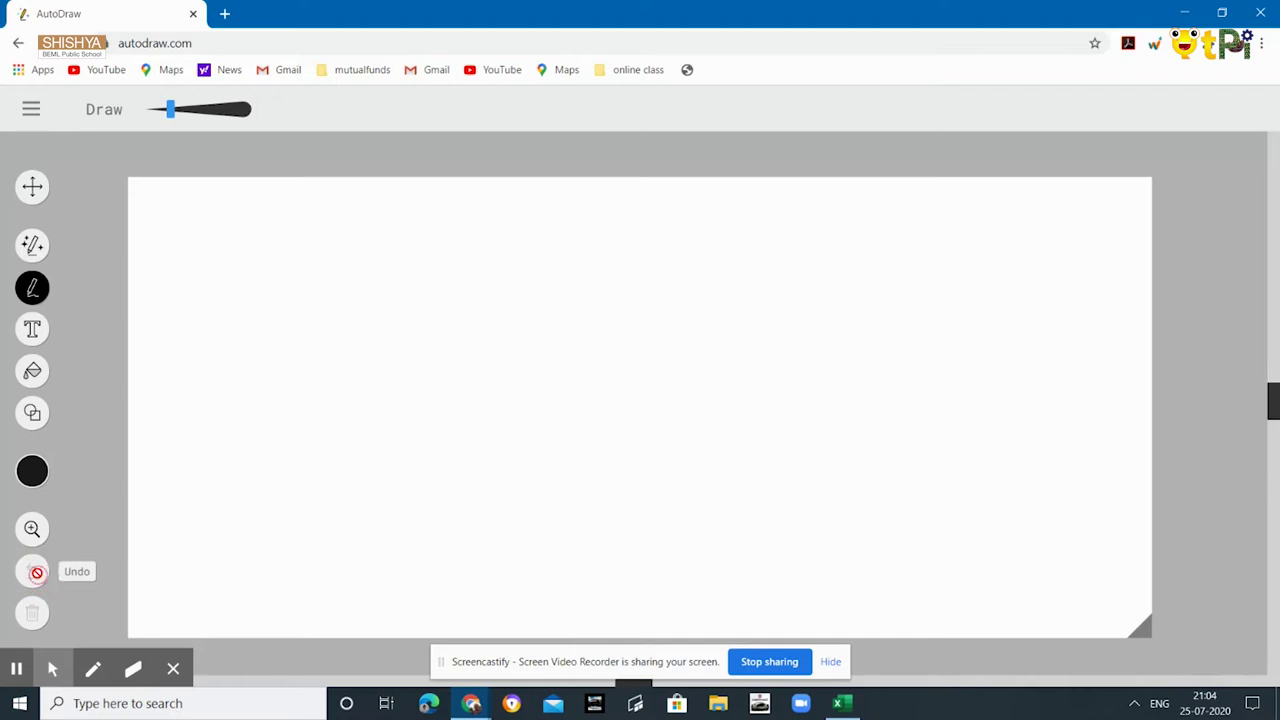
left_click(32, 329)
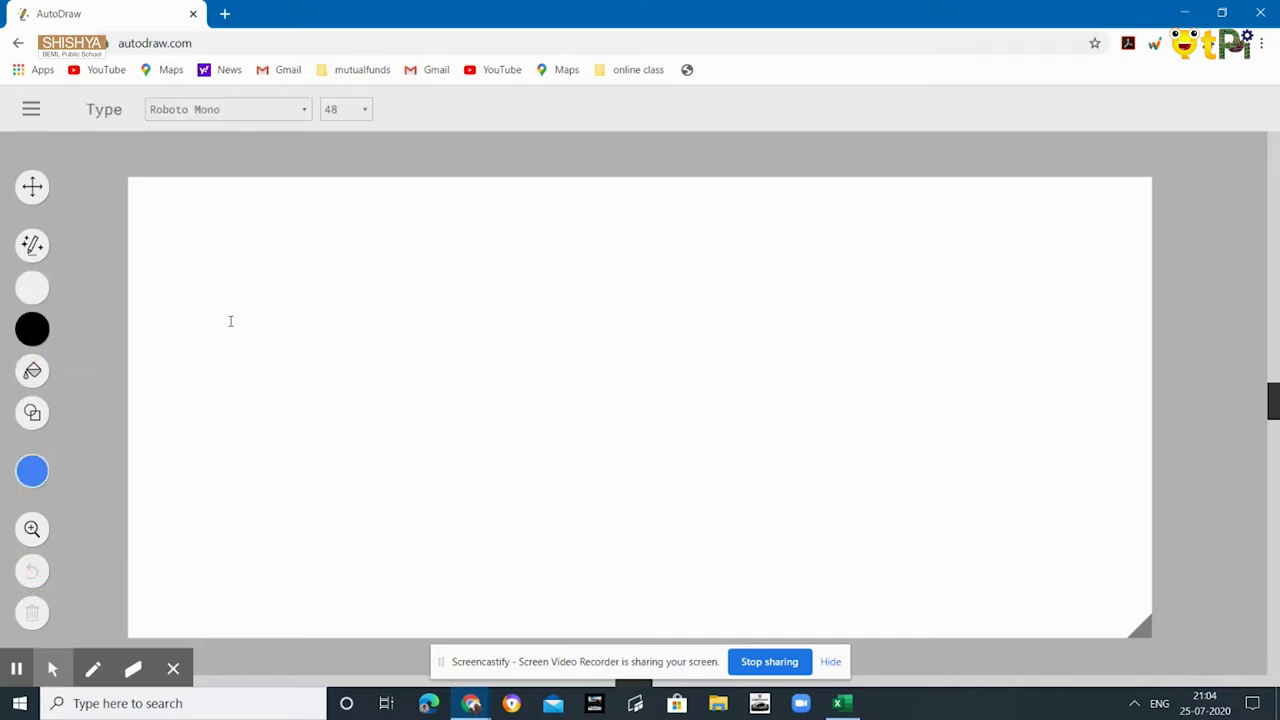
- Set the text colour to black and the font to Crimson Text
left_click(271, 223)
left_click(32, 471)
left_click(211, 472)
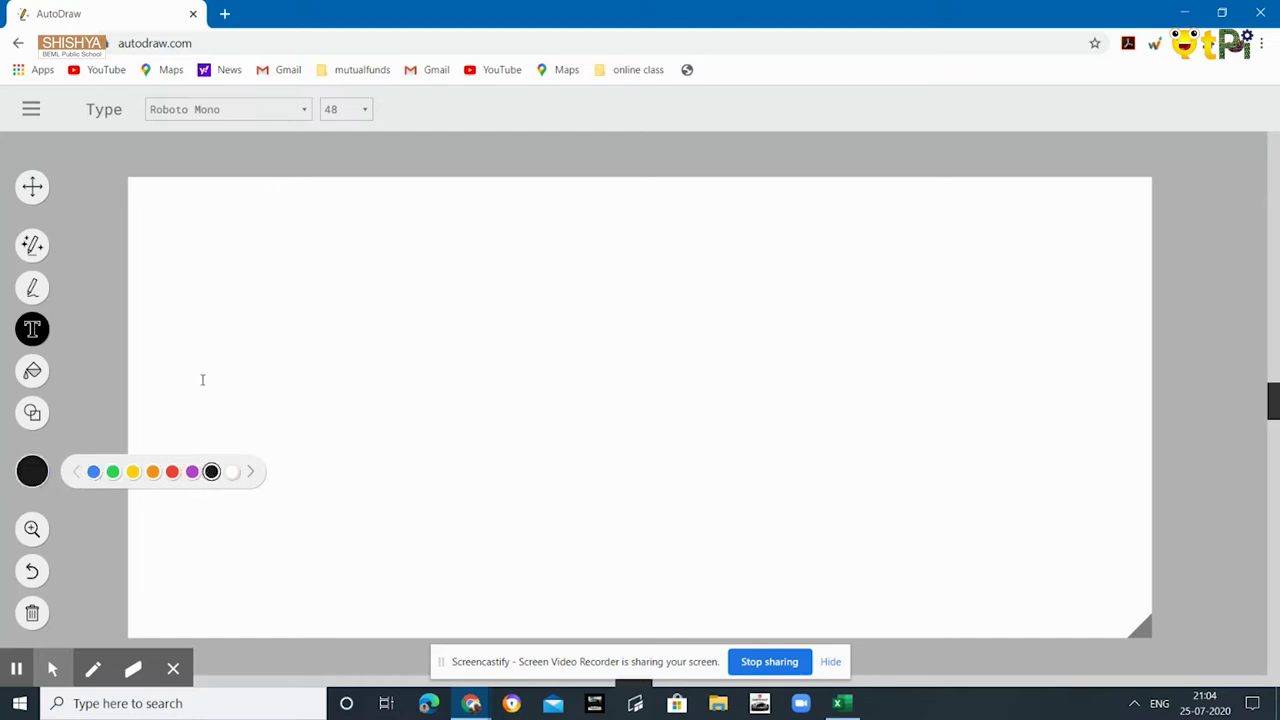
left_click(305, 108)
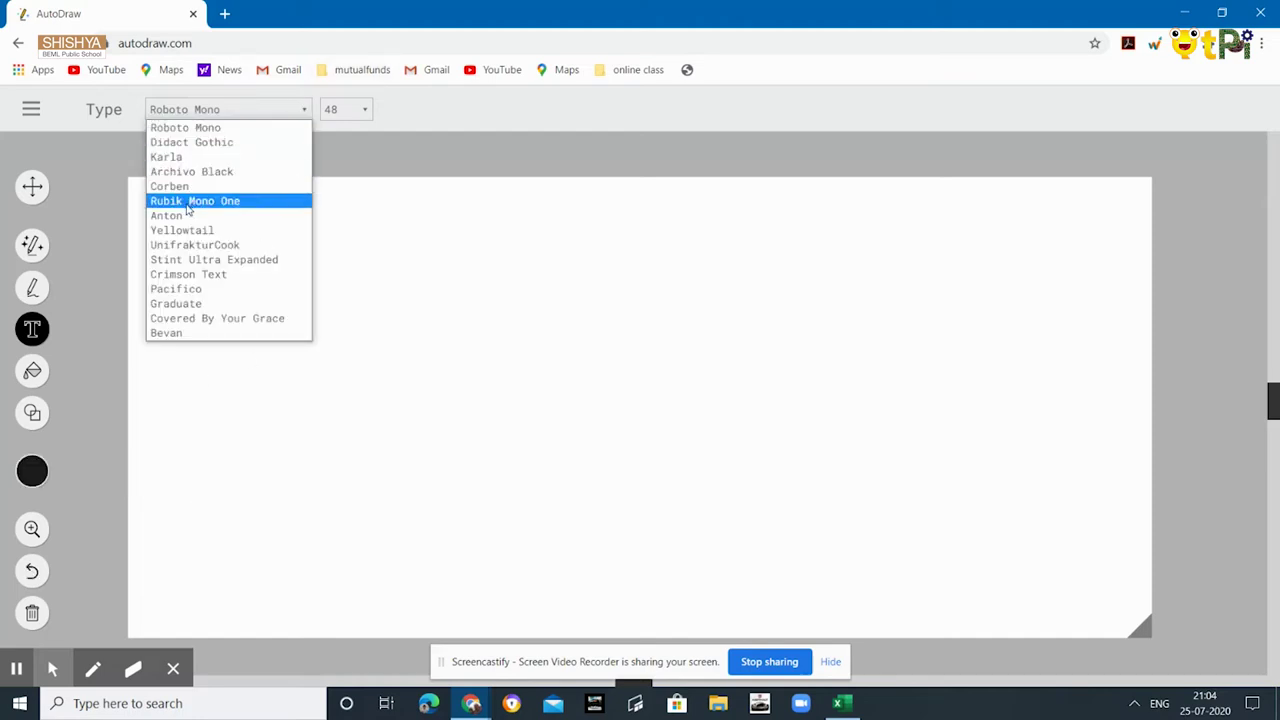
left_click(192, 280)
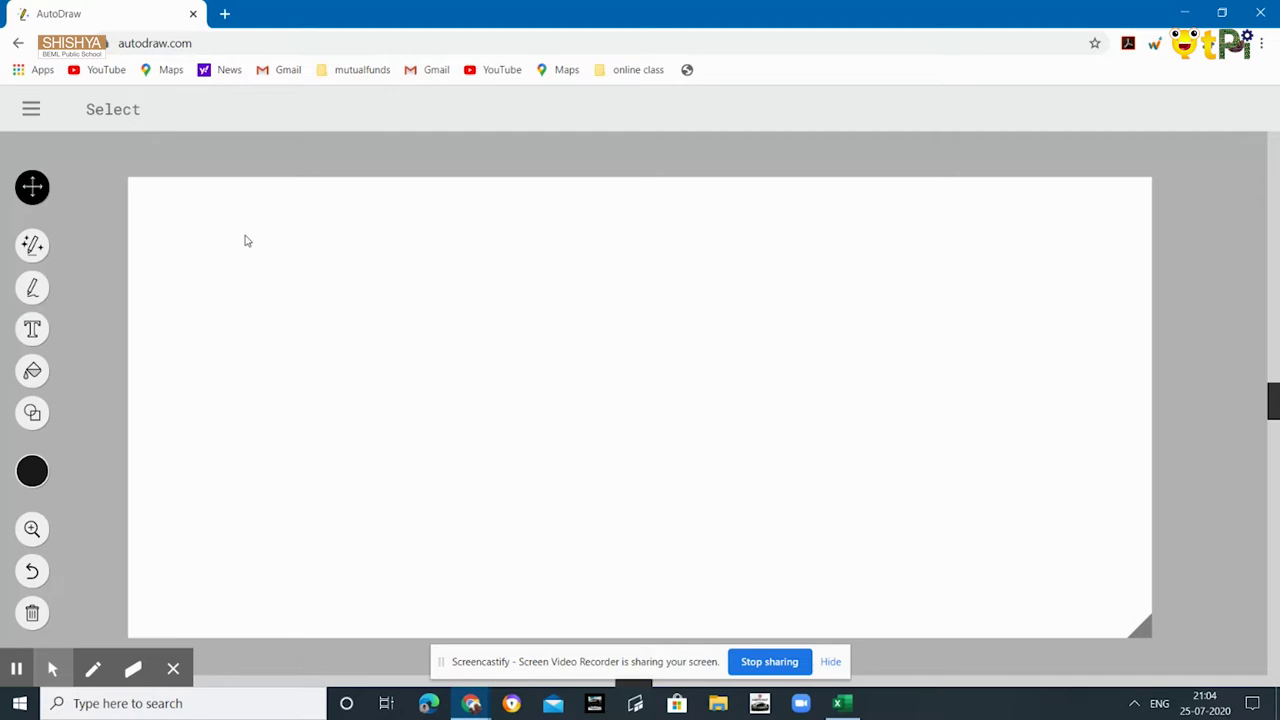
- Cycle through the Shape, Type and Draw tools with S, T, D, ending on AutoDraw (A)
key("s")
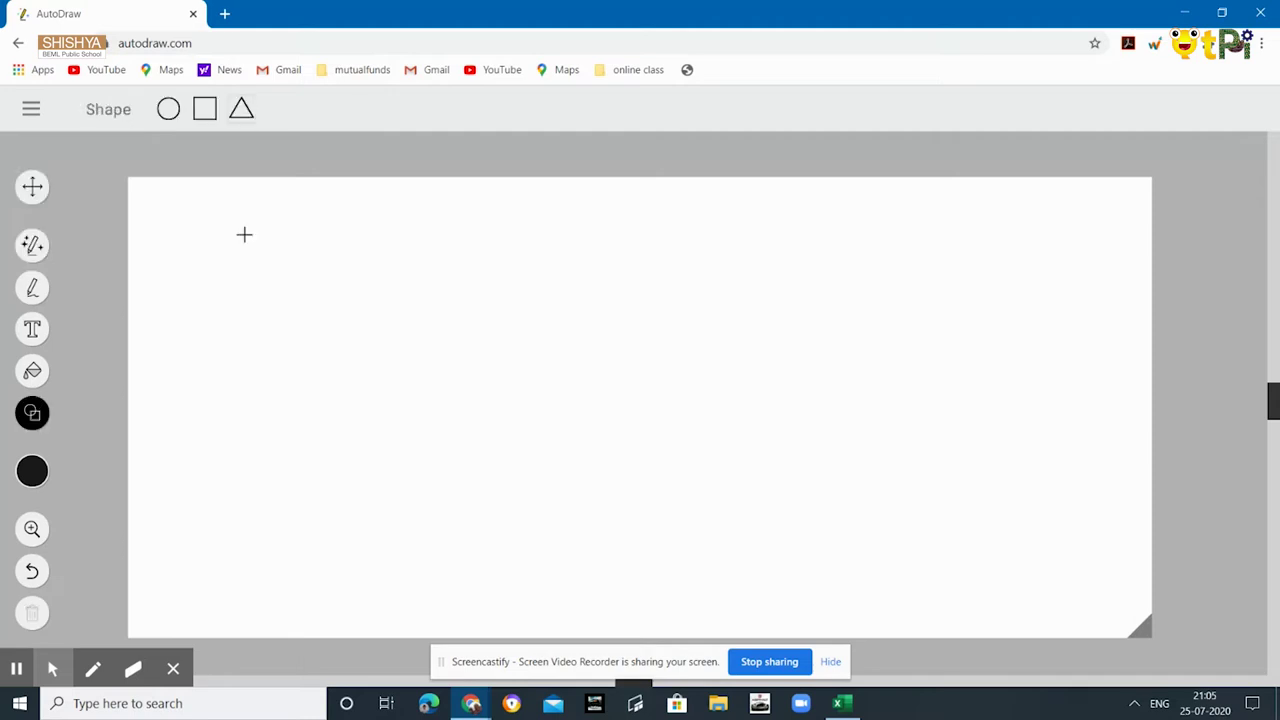
key("t")
key("d")
key("a")
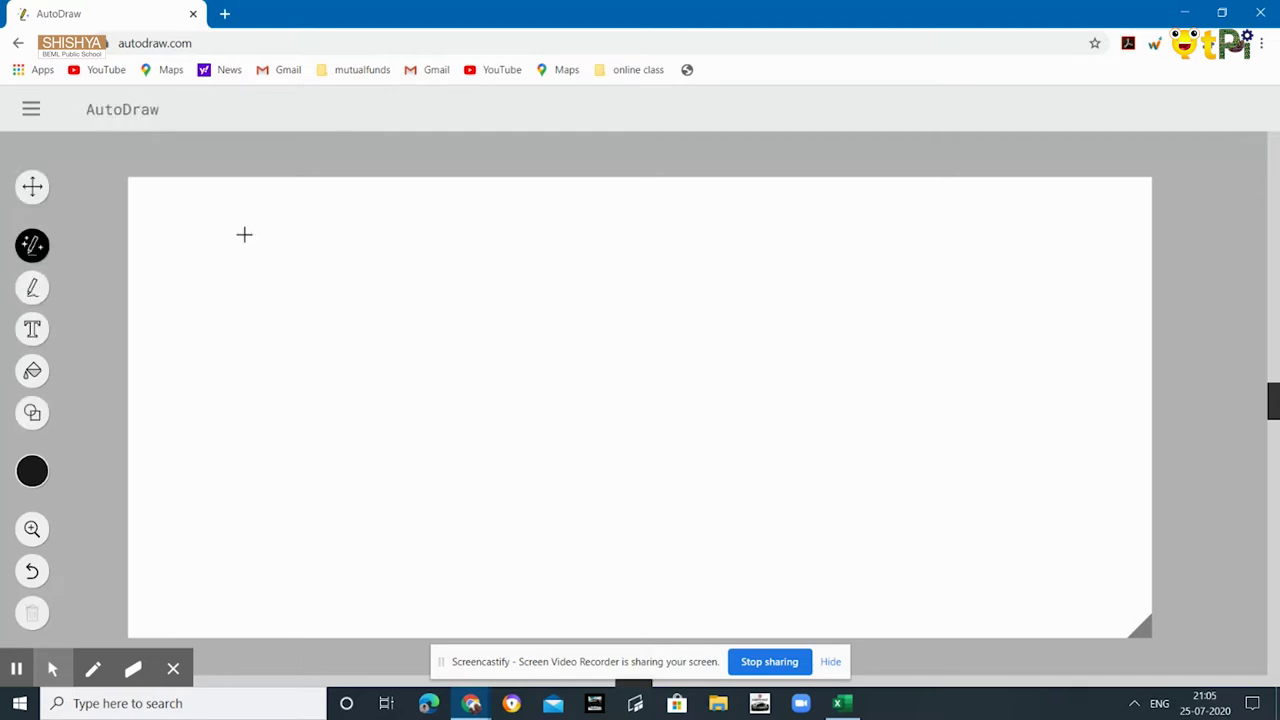
left_click(33, 330)
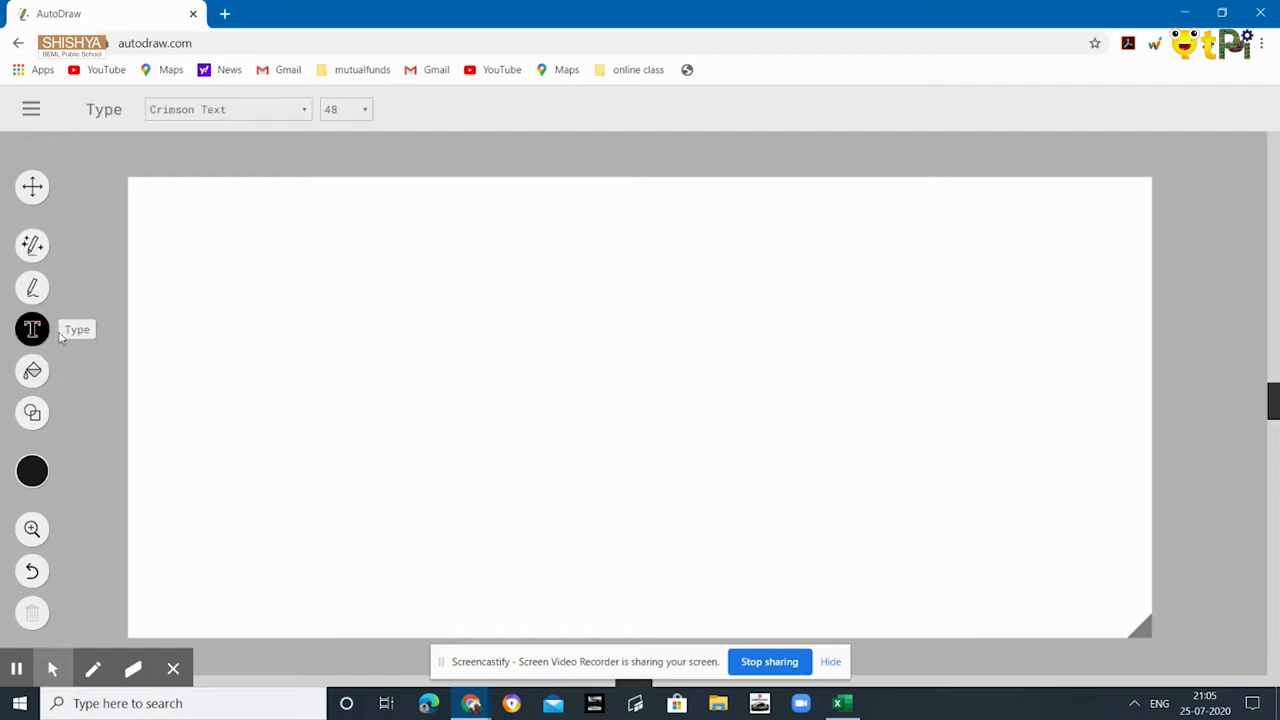
left_click(284, 237)
type("happpy")
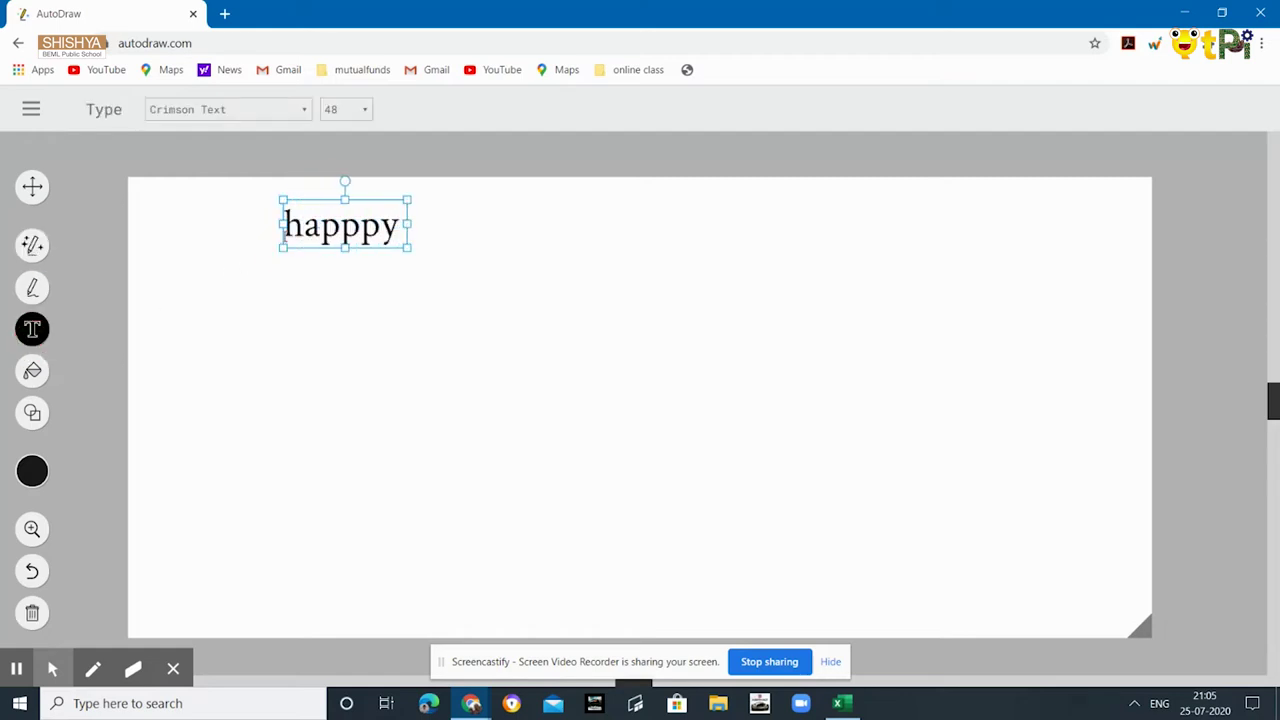
type(" birthday")
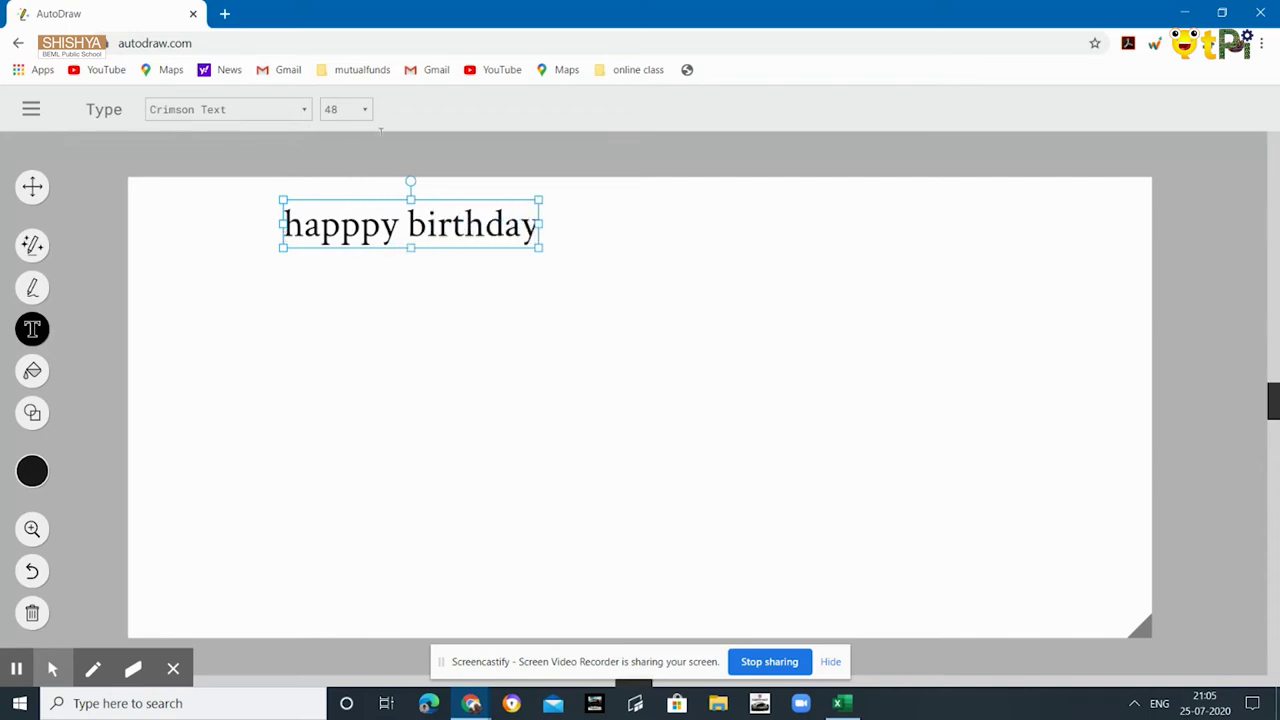
left_click(365, 115)
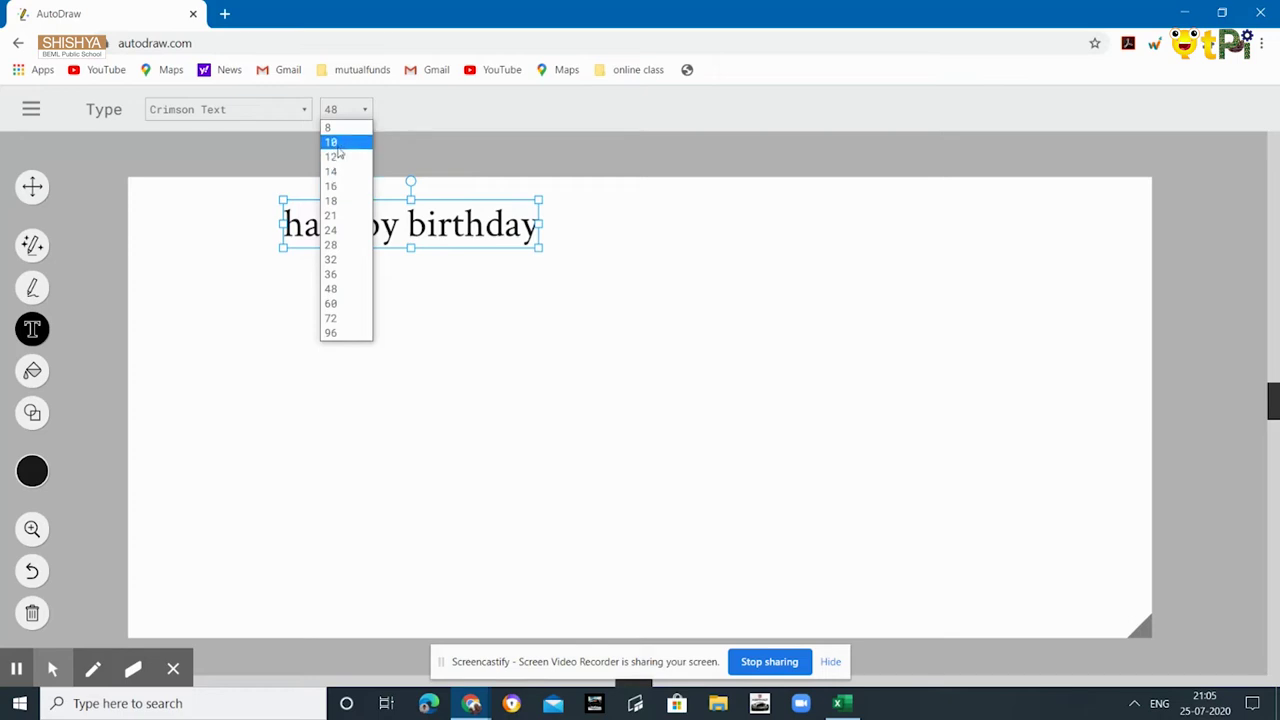
left_click(332, 142)
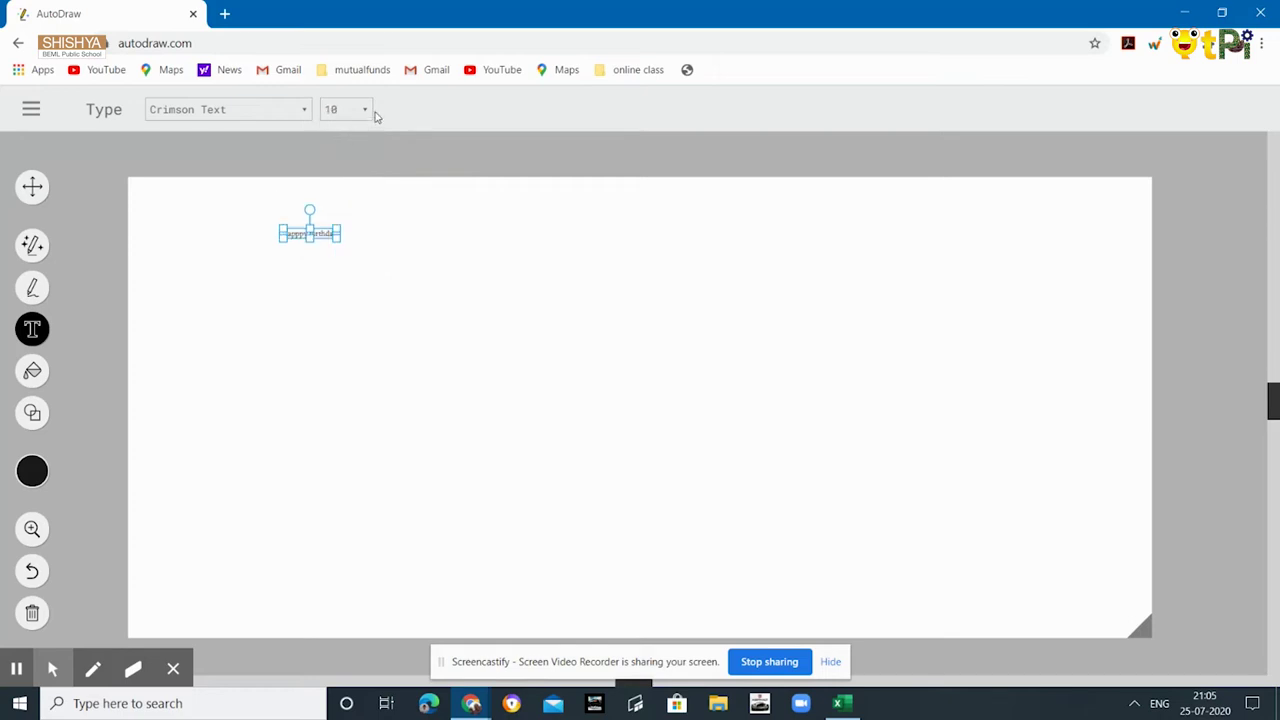
left_click(366, 114)
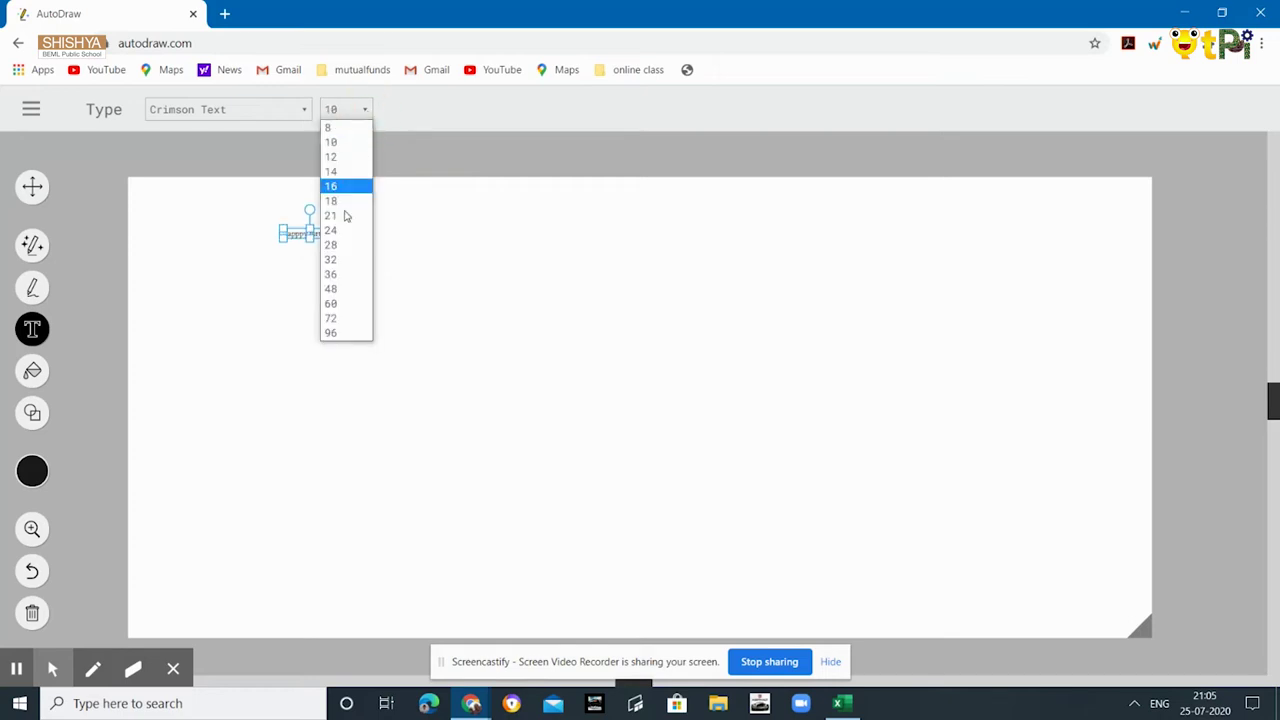
left_click(332, 333)
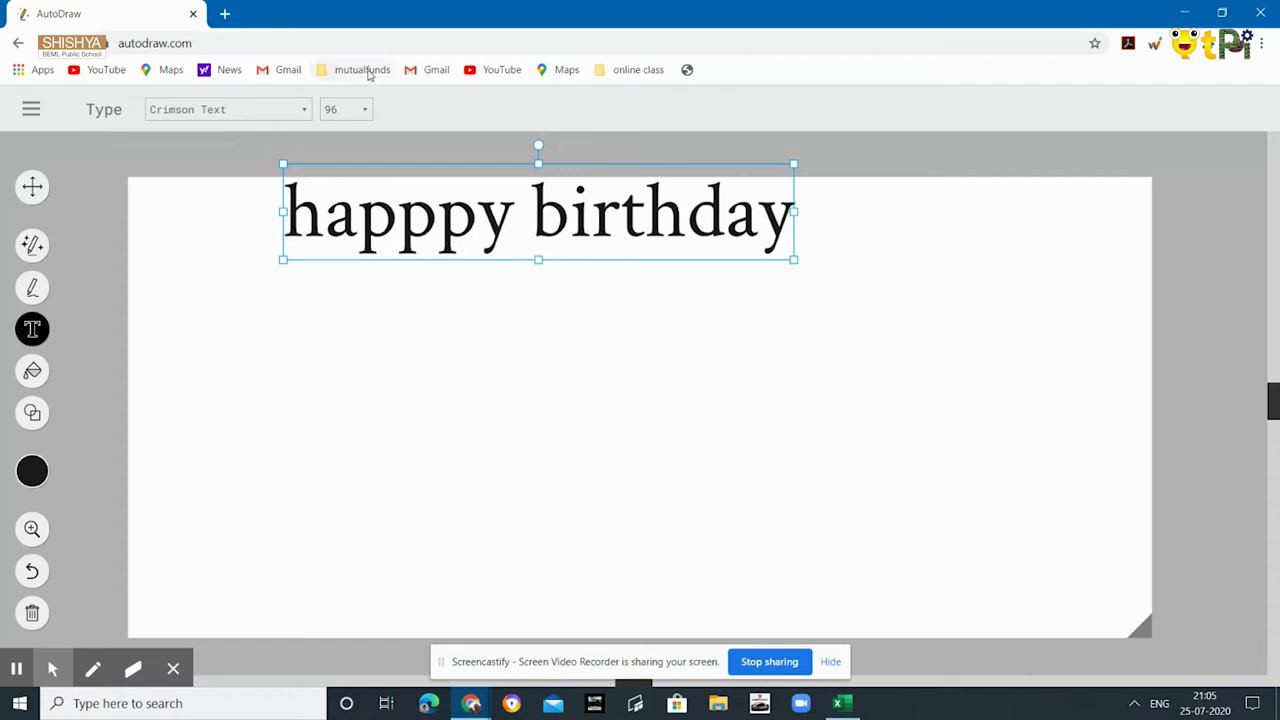
left_click(298, 118)
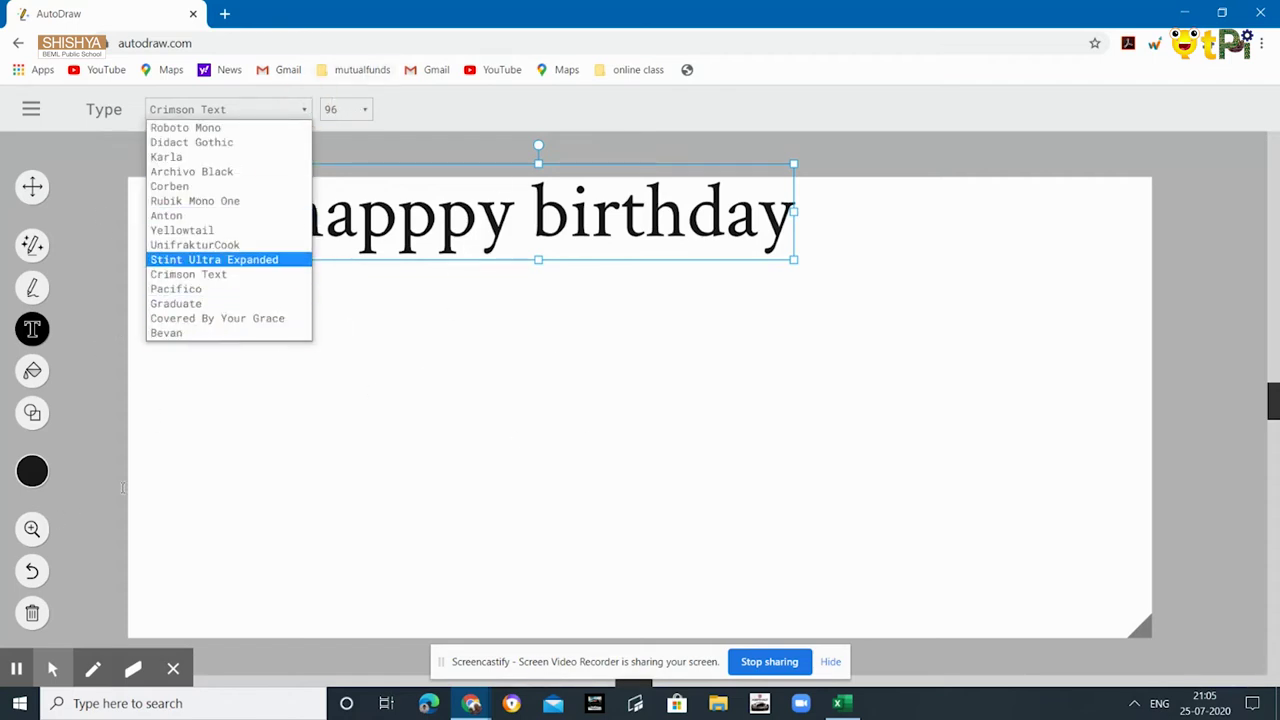
left_click(33, 574)
left_click(32, 574)
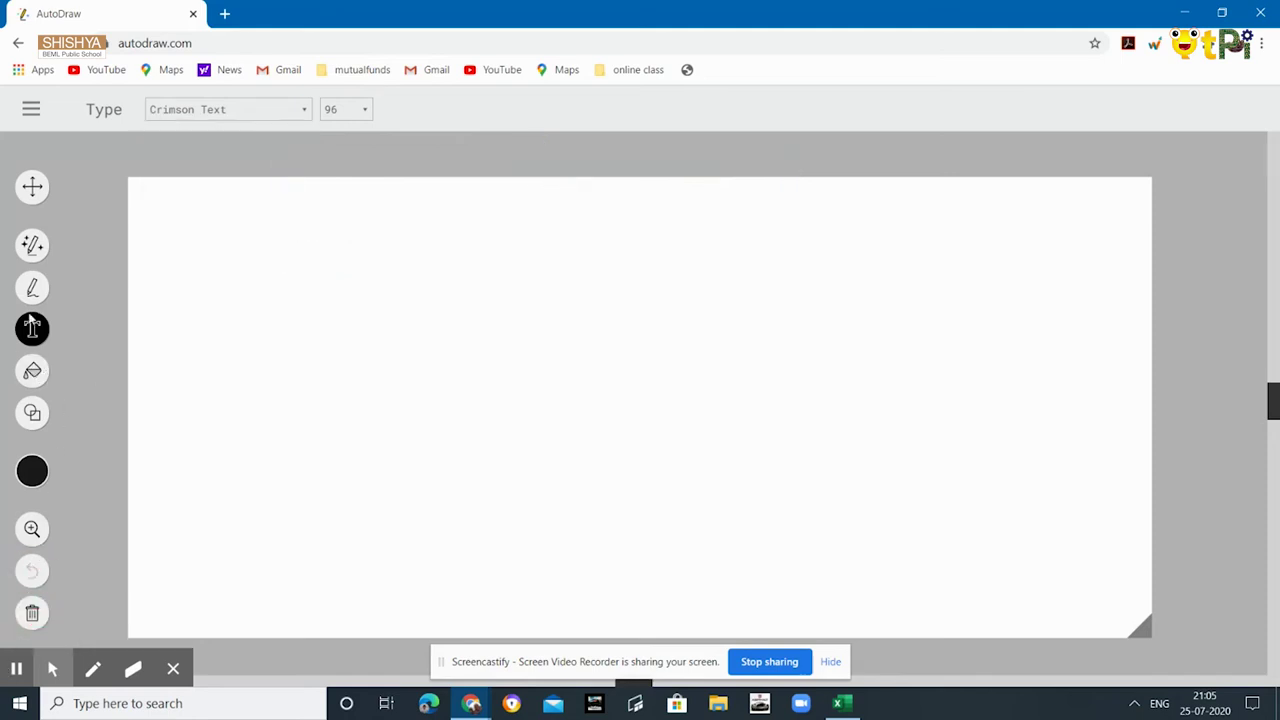
left_click(32, 246)
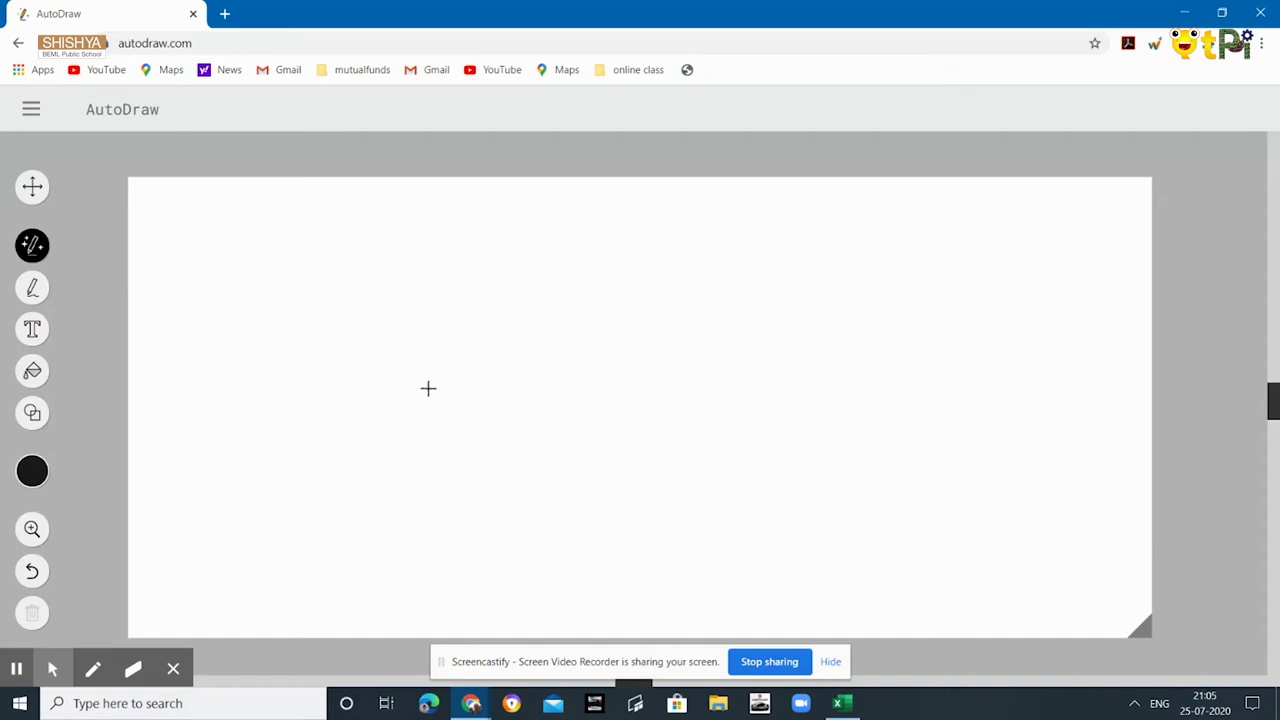
- Sketch the truck's wheels, chassis and body, then swap it for the fire truck suggestion
left_click_drag(428, 387, 530, 445)
left_click_drag(509, 358, 440, 363)
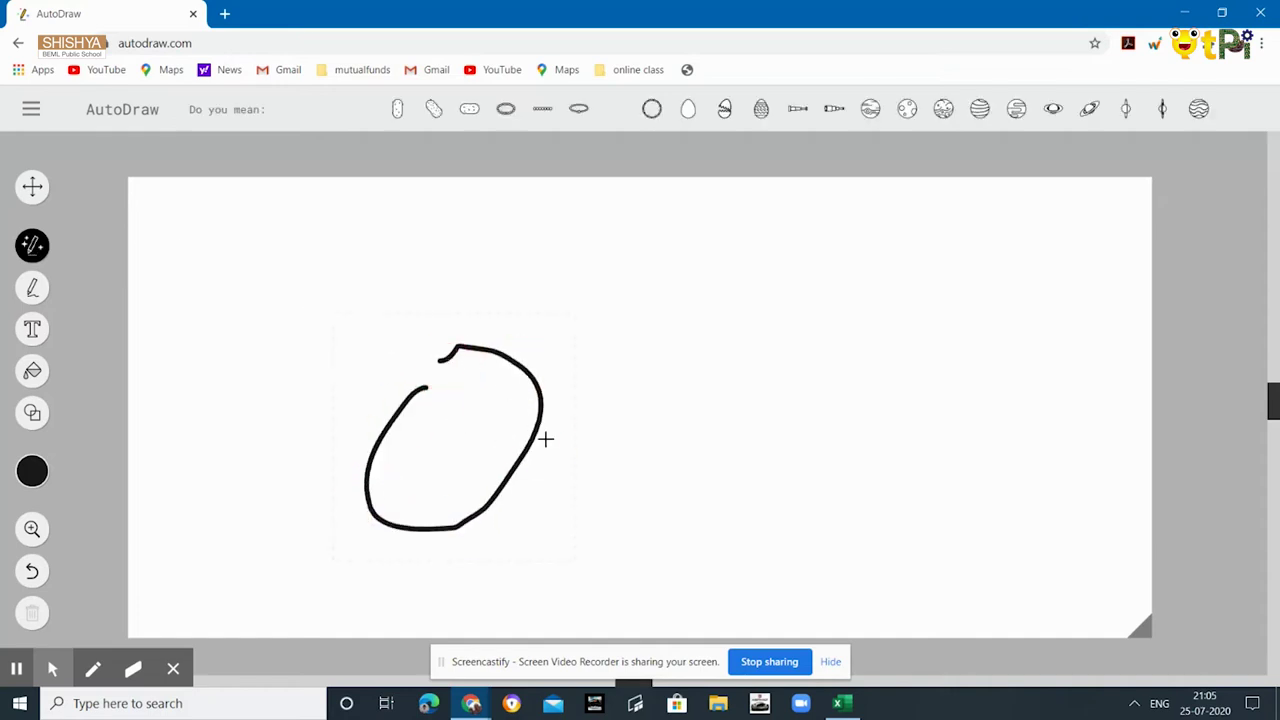
mouse_move(543, 437)
left_mouse_down()
mouse_move(913, 383)
mouse_move(875, 317)
mouse_move(923, 558)
mouse_move(929, 371)
left_mouse_up()
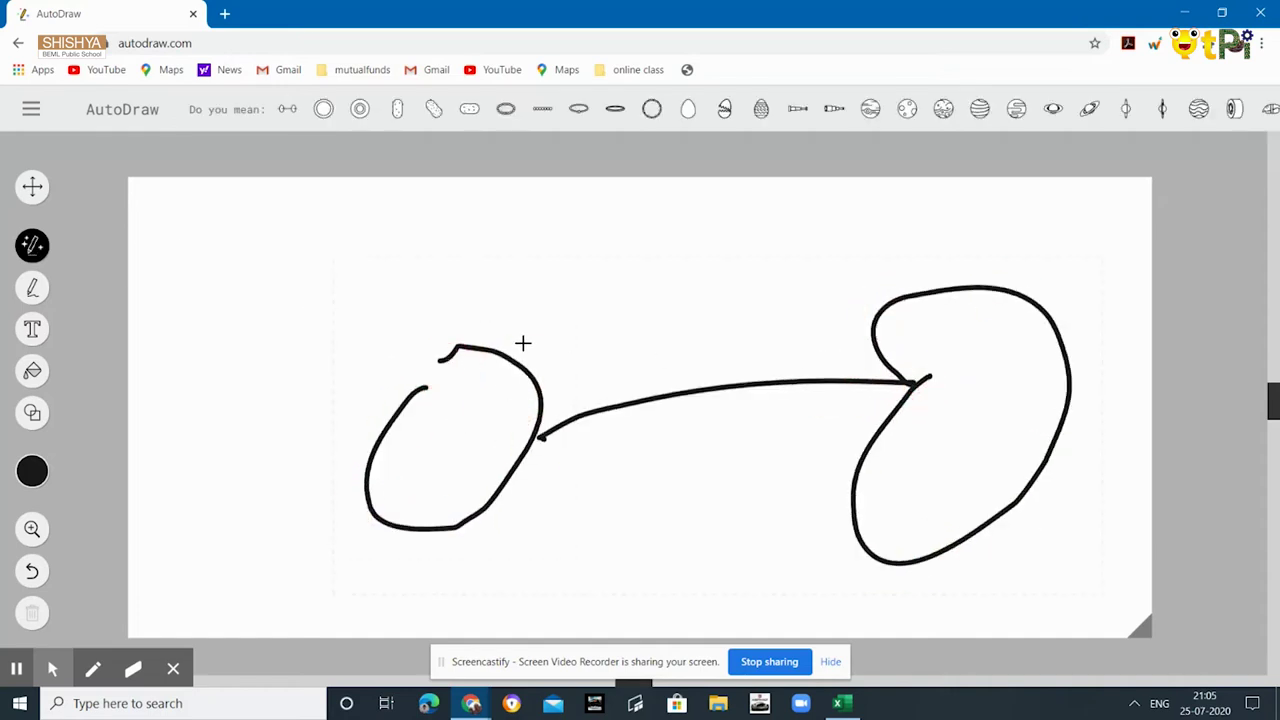
mouse_move(506, 355)
left_mouse_down()
mouse_move(505, 290)
mouse_move(801, 222)
mouse_move(810, 197)
mouse_move(1001, 234)
mouse_move(987, 295)
left_mouse_up()
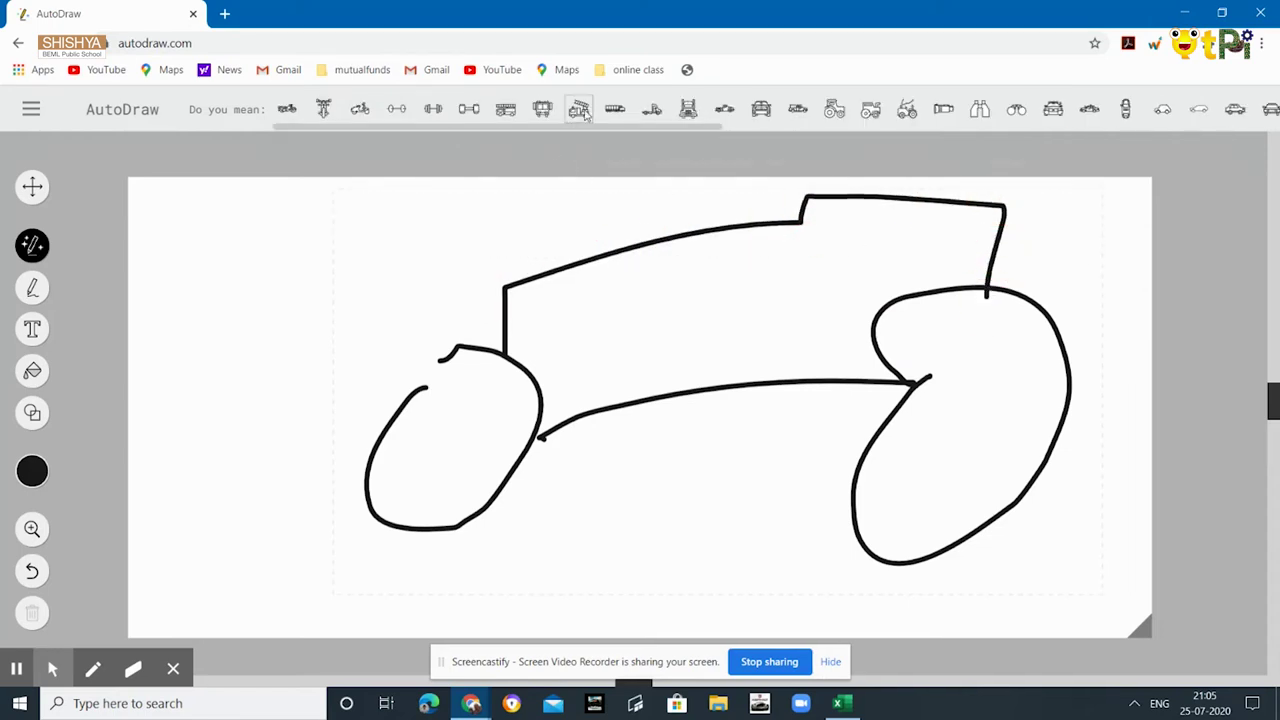
left_click(583, 112)
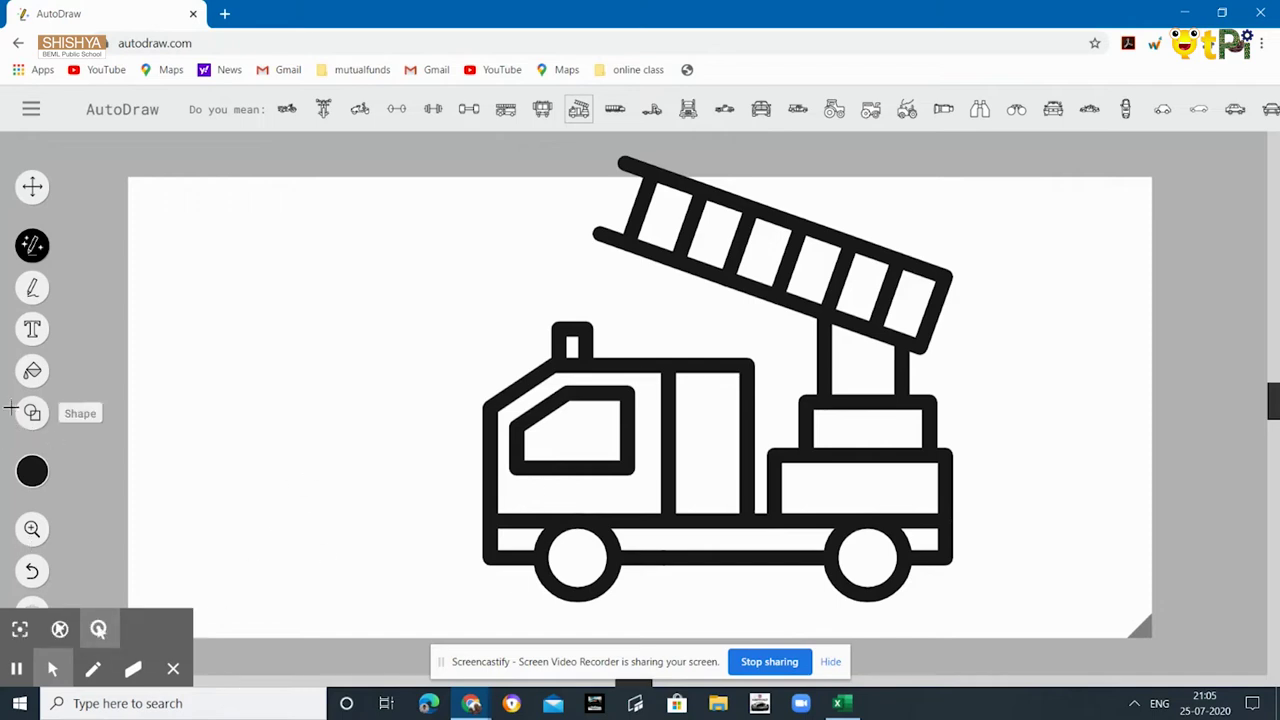
- Fill the fire truck's cab window green
left_click(33, 372)
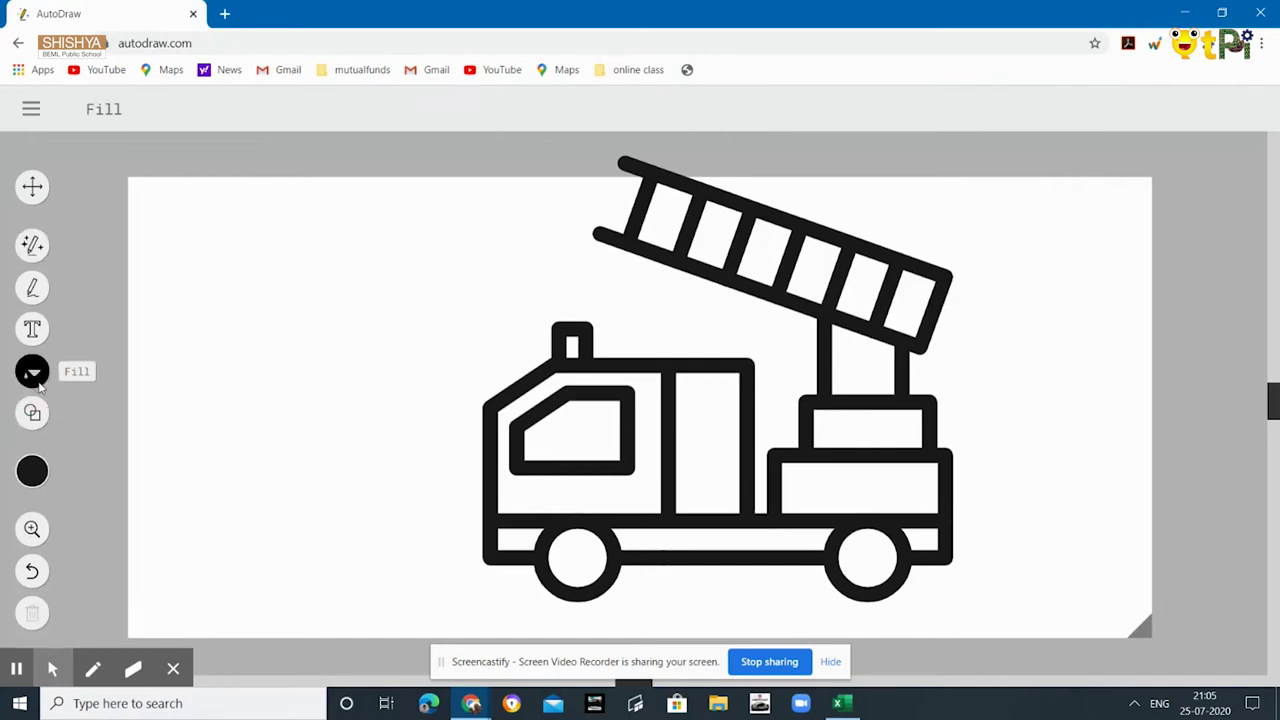
left_click(32, 471)
left_click(112, 471)
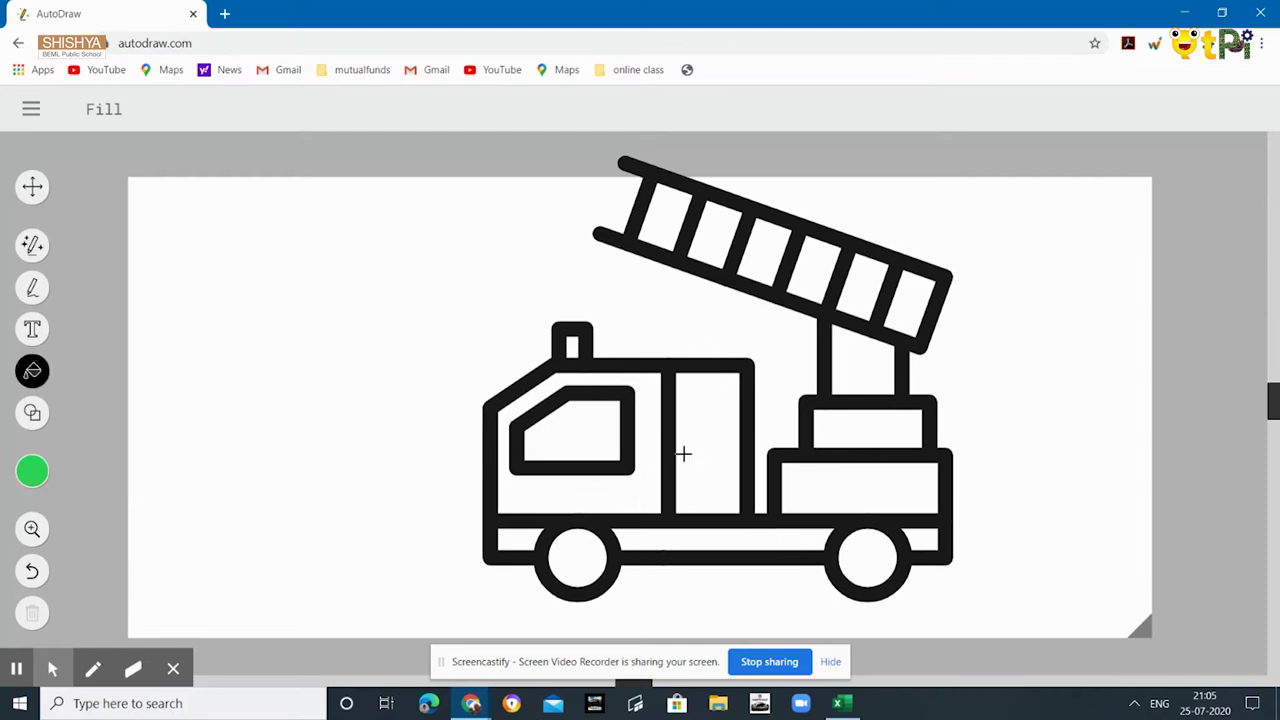
left_click(586, 443)
- Fill the truck's lower rear box yellow, restoring the mistakenly yellowed background to white
left_click(34, 474)
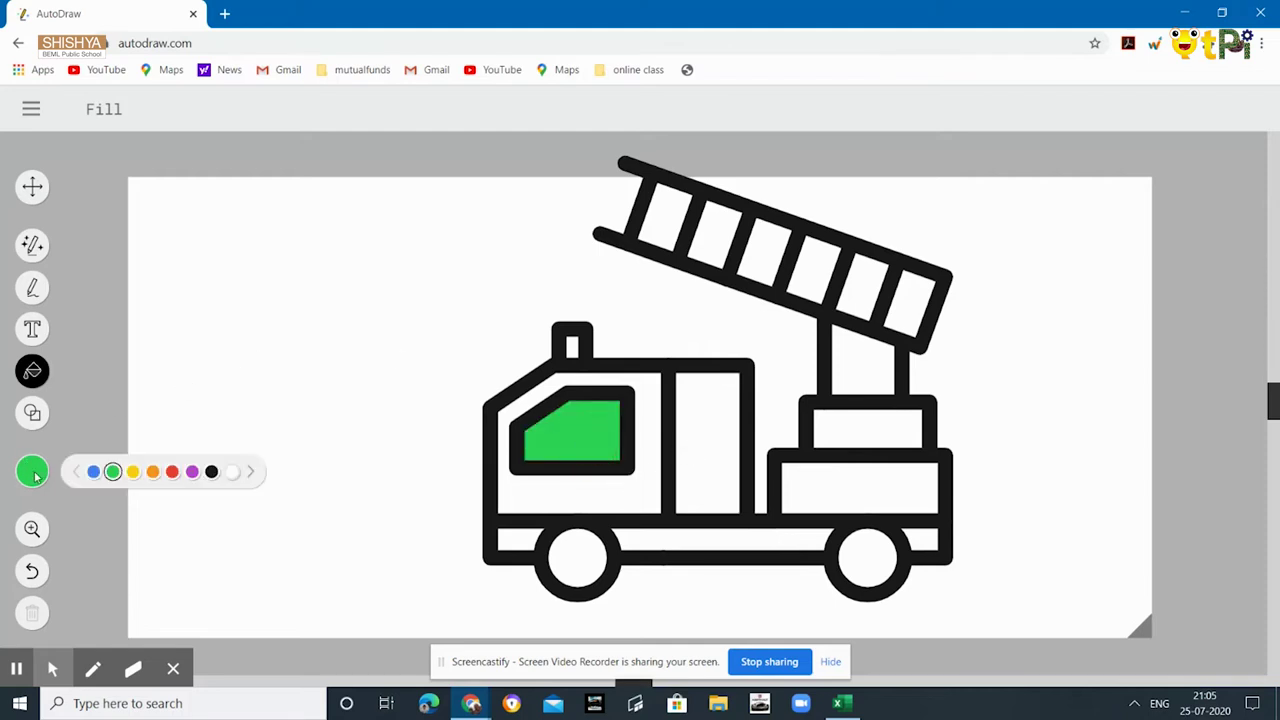
left_click(133, 471)
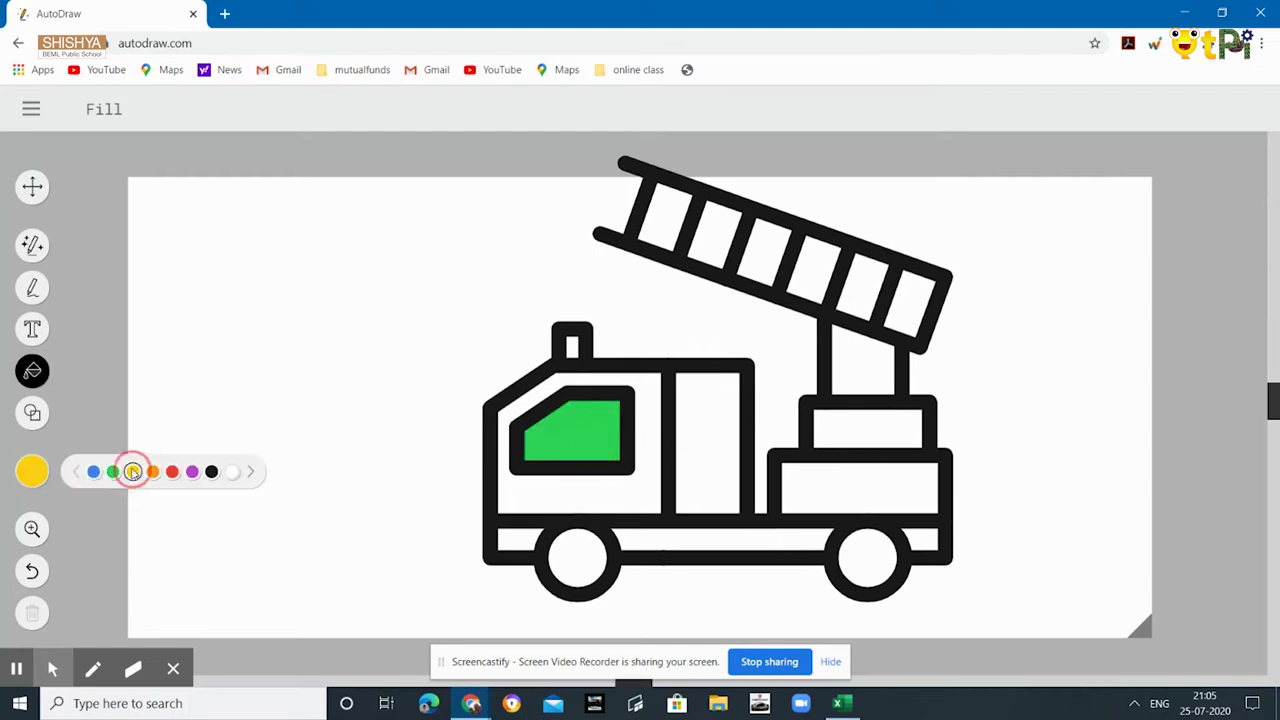
left_click(866, 376)
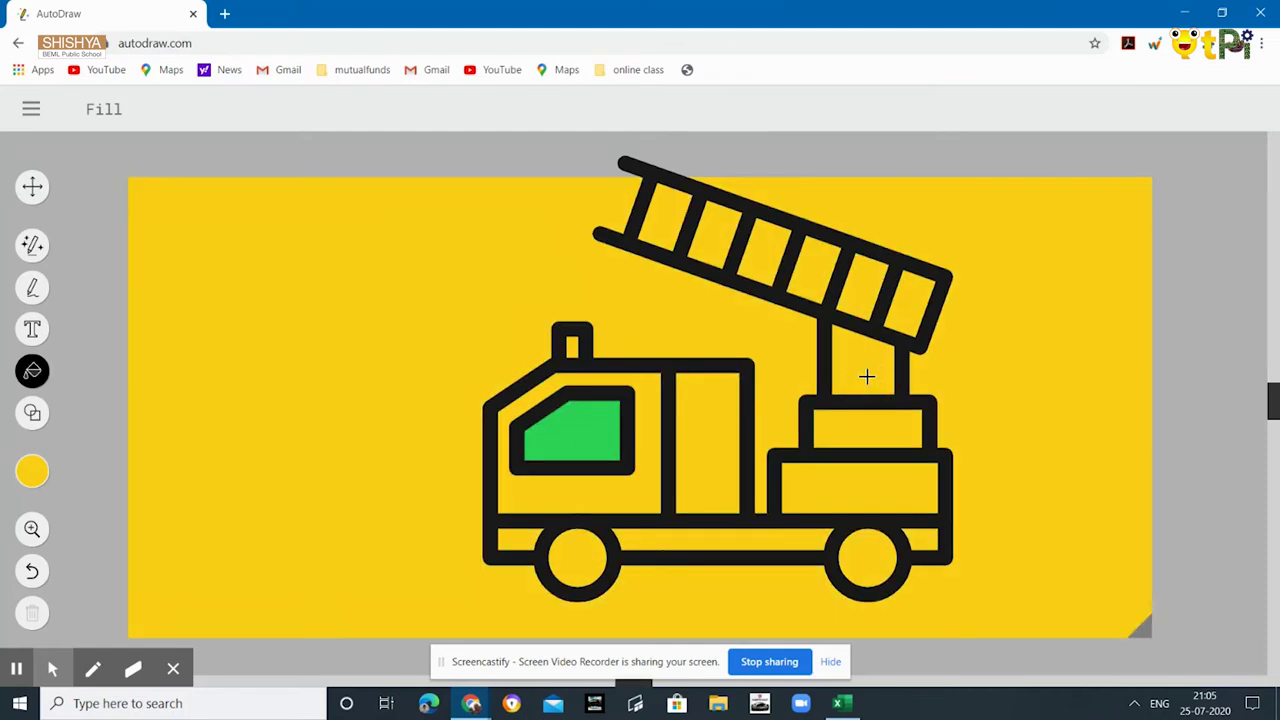
left_click(34, 474)
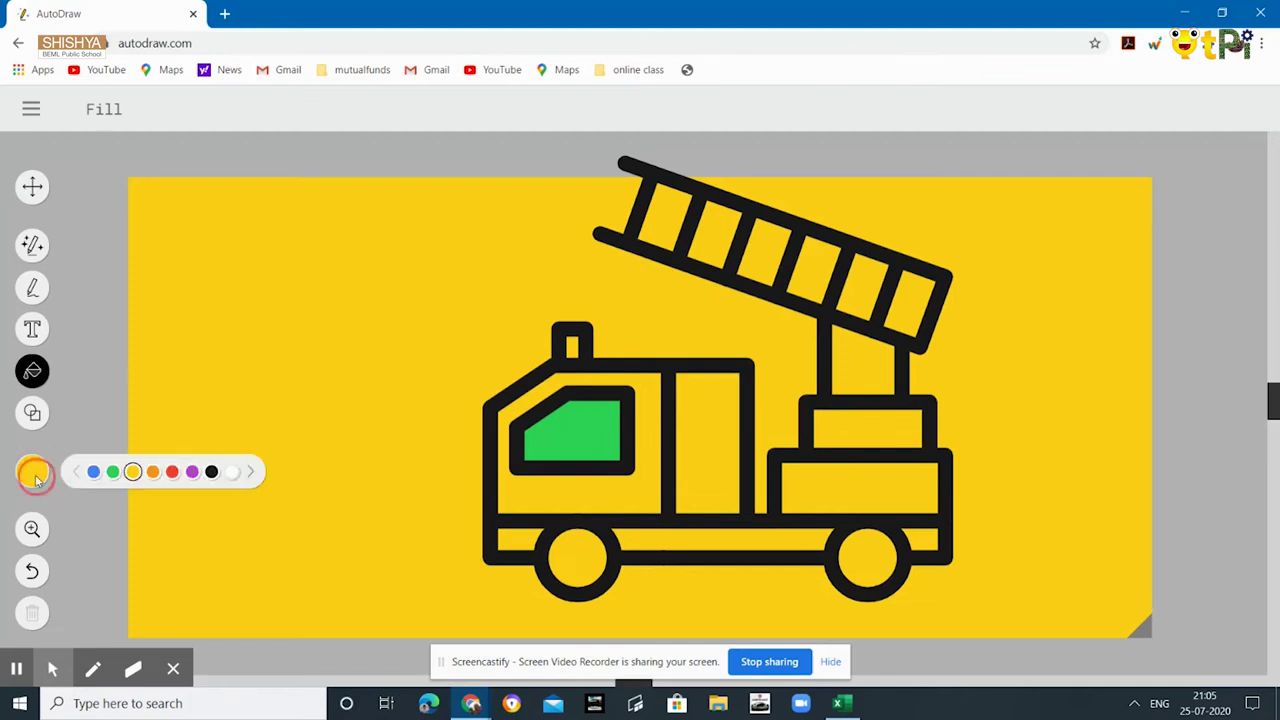
left_click(232, 471)
left_click(856, 431)
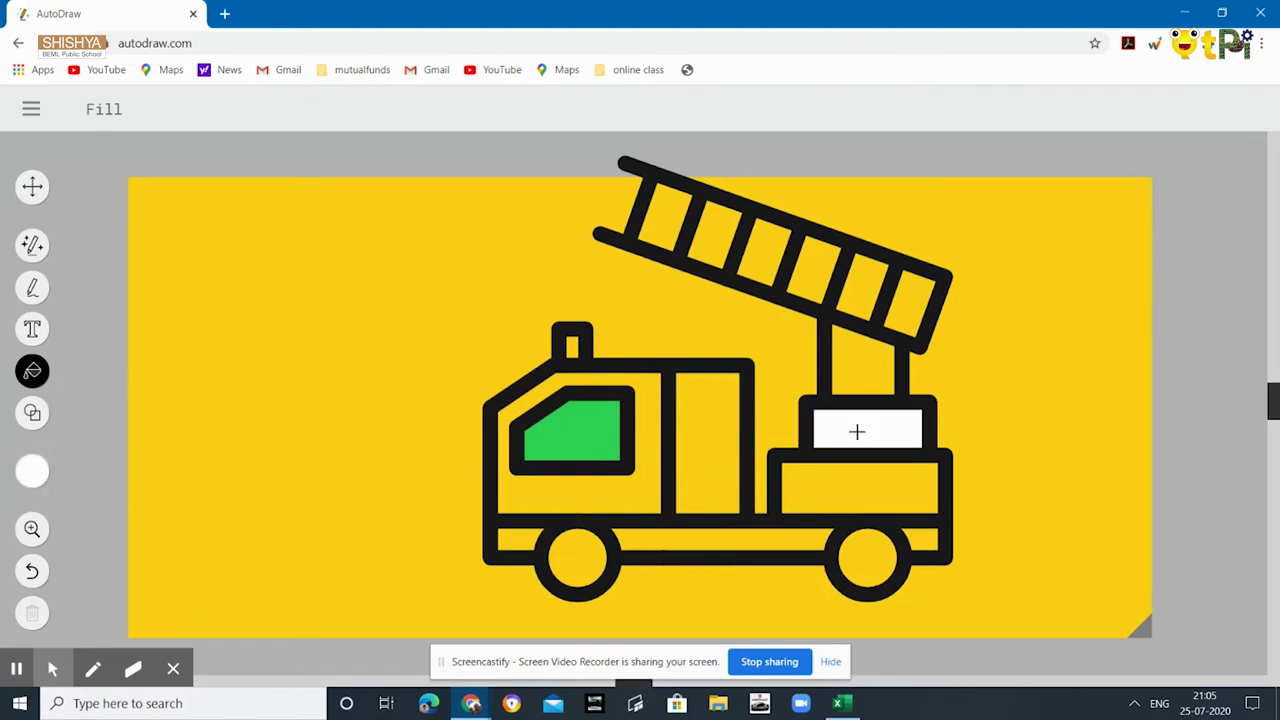
left_click(867, 352)
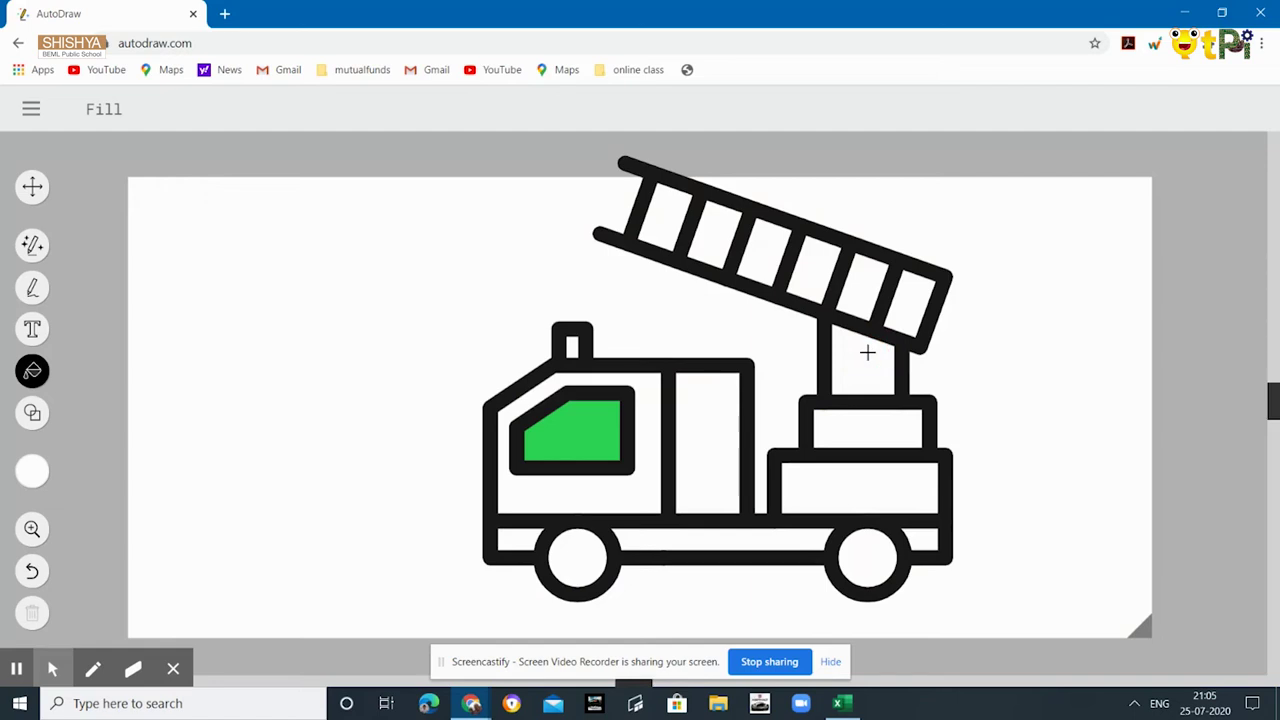
left_click(34, 480)
left_click(133, 472)
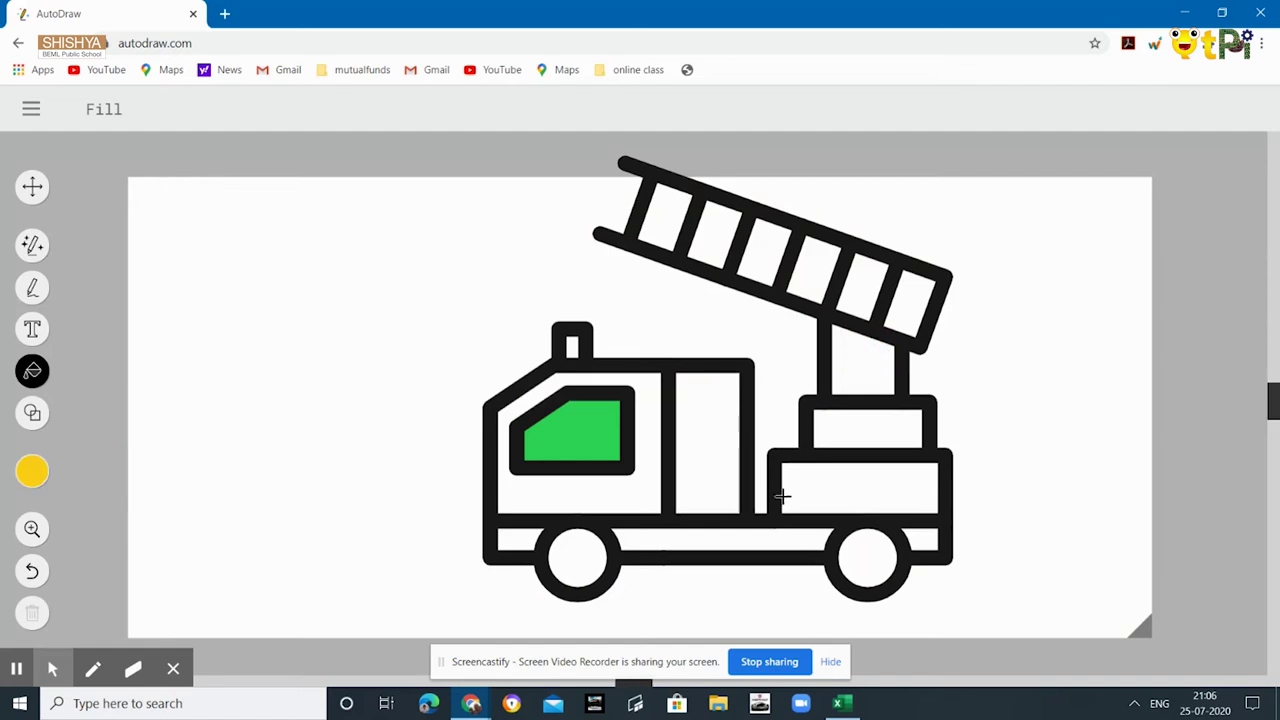
left_click(822, 486)
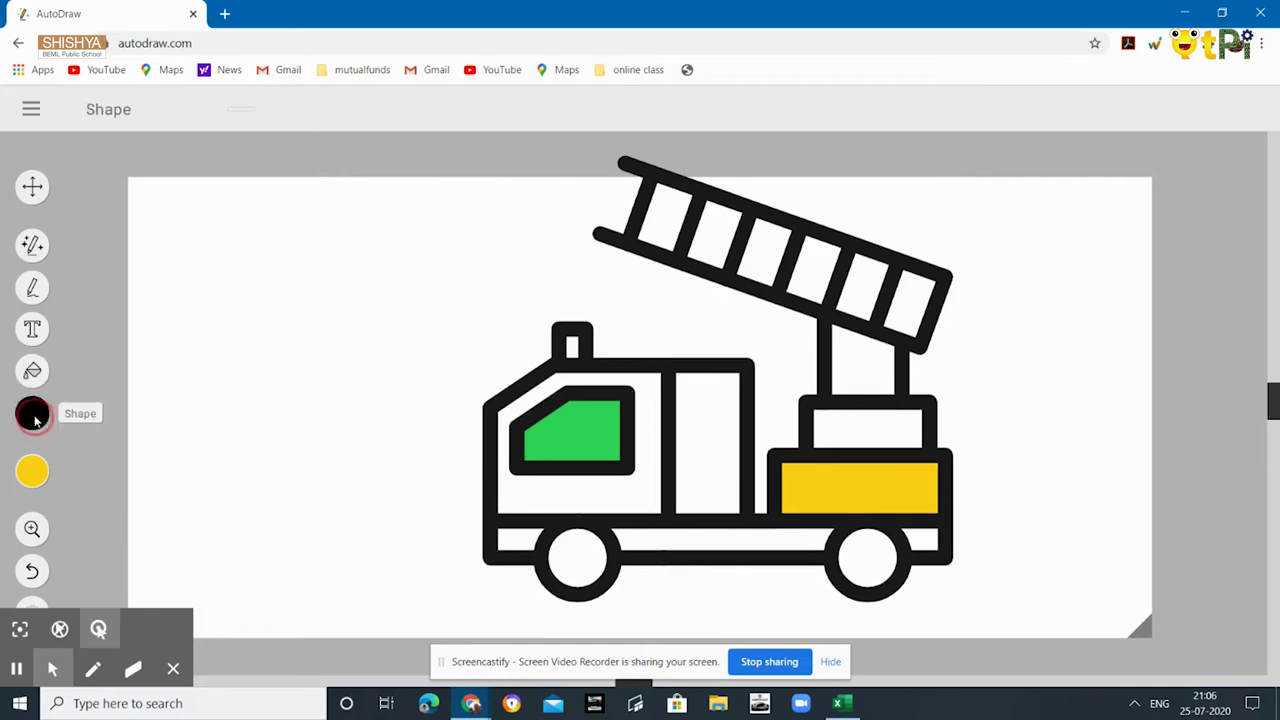
- Draw a yellow triangle left of the truck and a tall rectangle overlapping its top
left_click_drag(285, 382, 366, 437)
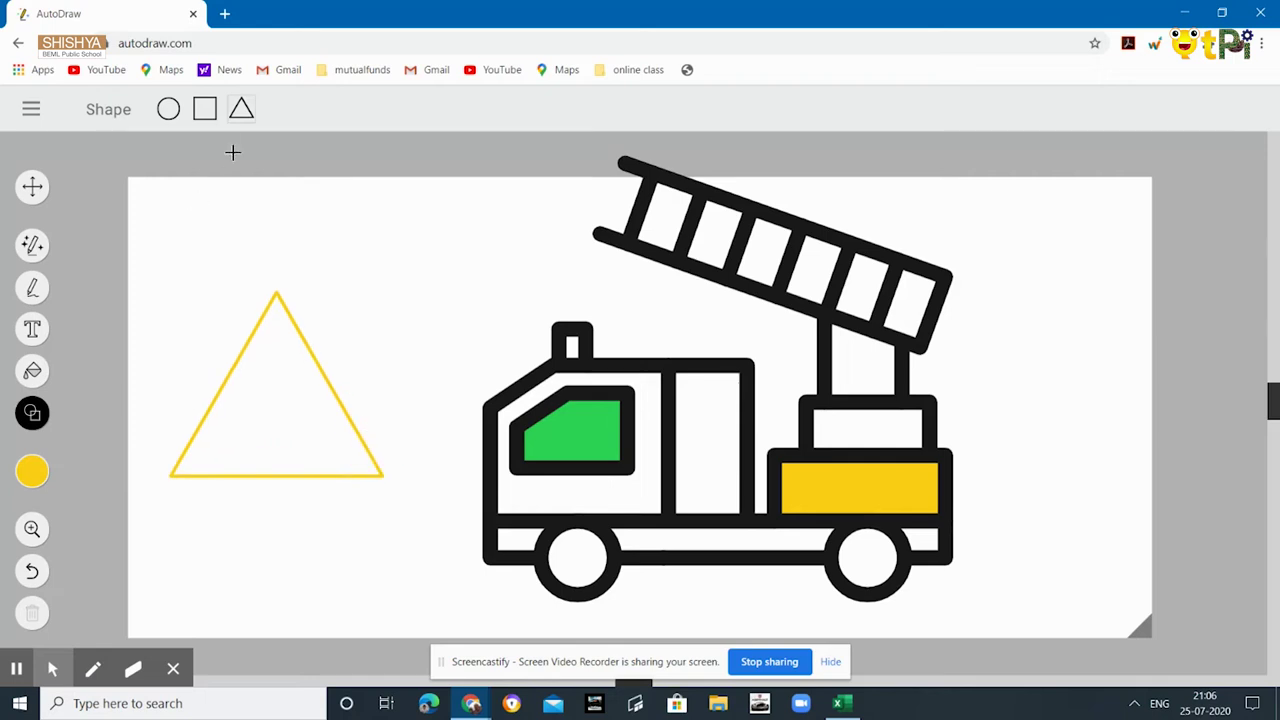
left_click(210, 126)
left_click_drag(210, 250, 271, 386)
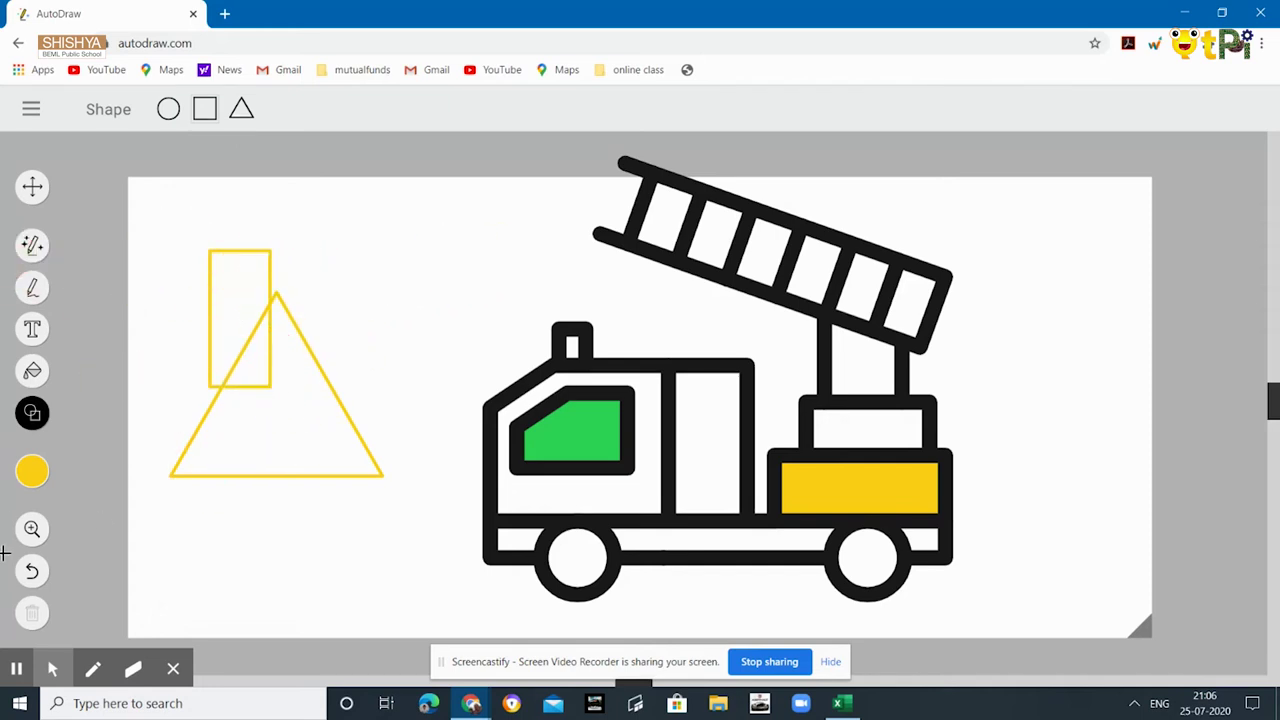
- Undo the rectangle, triangle and yellow fill, checking the canvas at 150% and 100% zoom
left_click(33, 529)
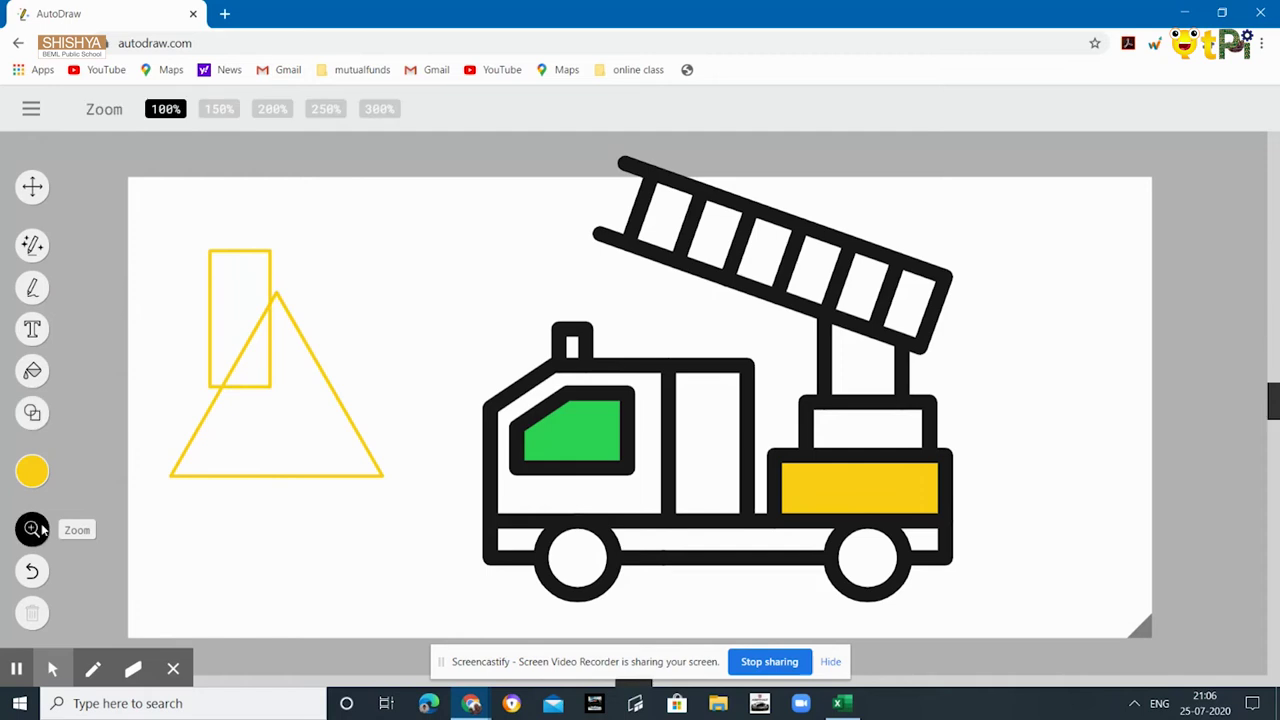
left_click(220, 109)
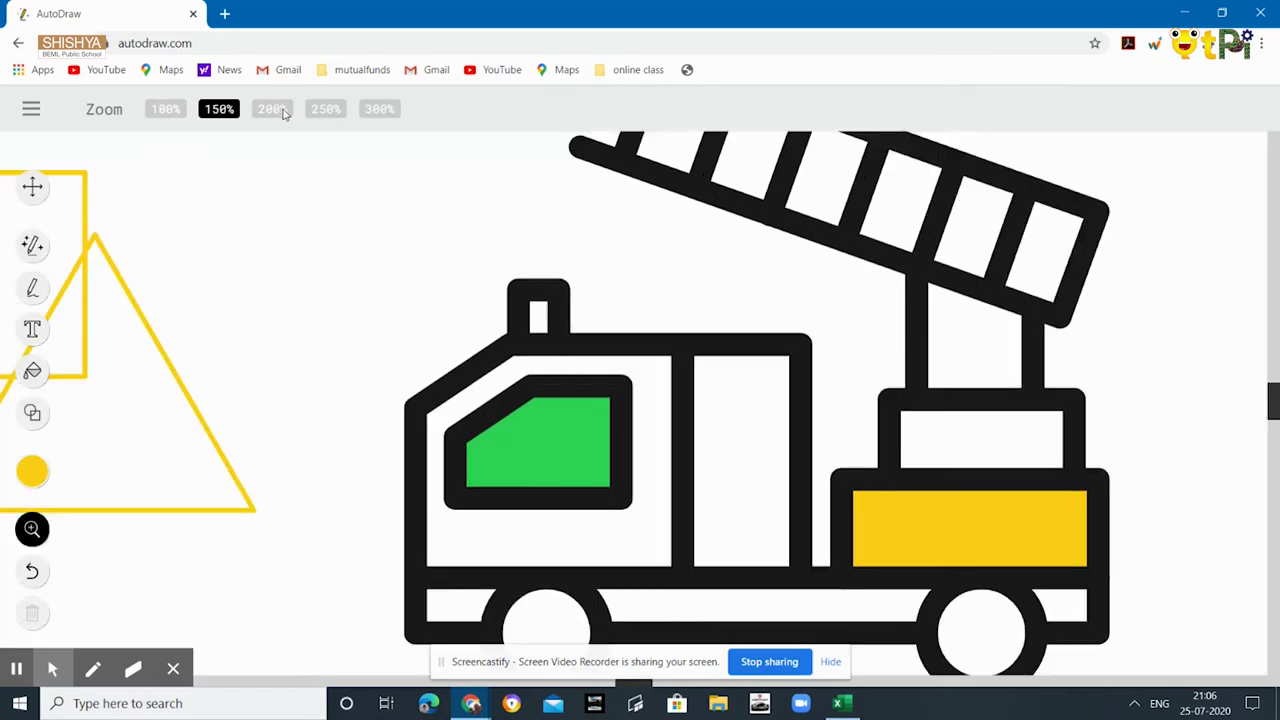
left_click(166, 109)
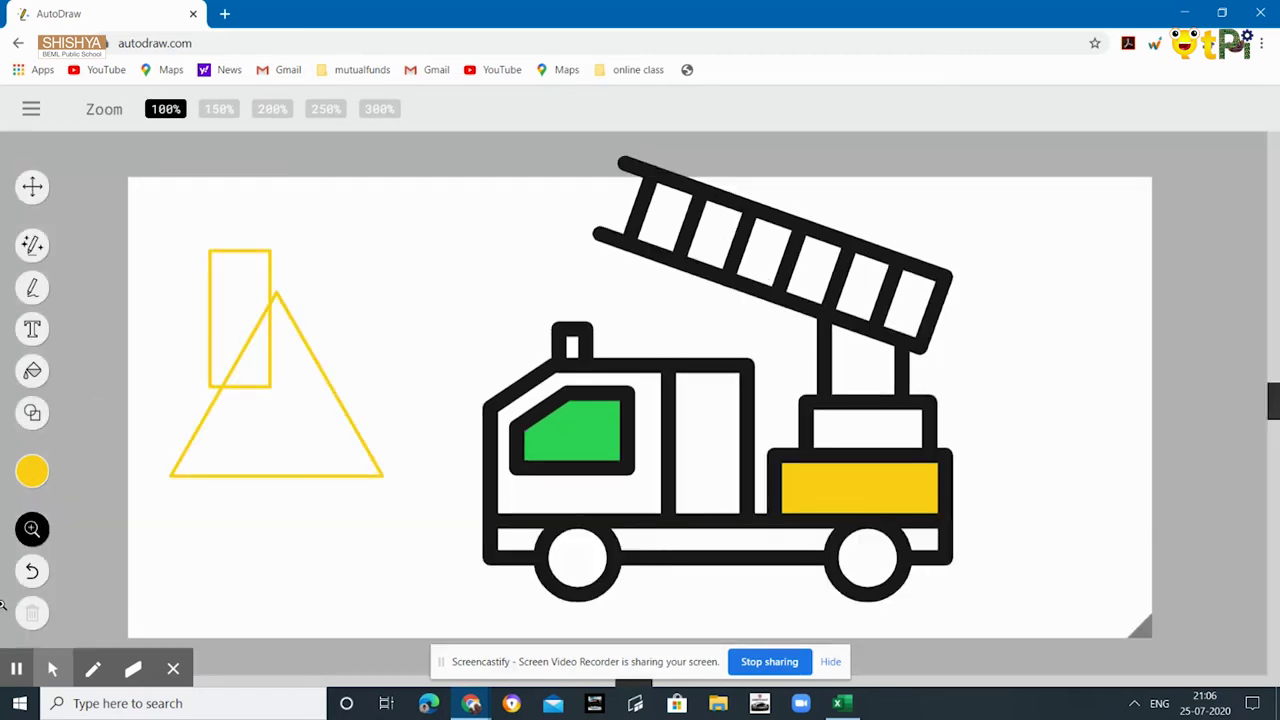
left_click(41, 578)
left_click(41, 578)
left_click(41, 578)
left_click(41, 578)
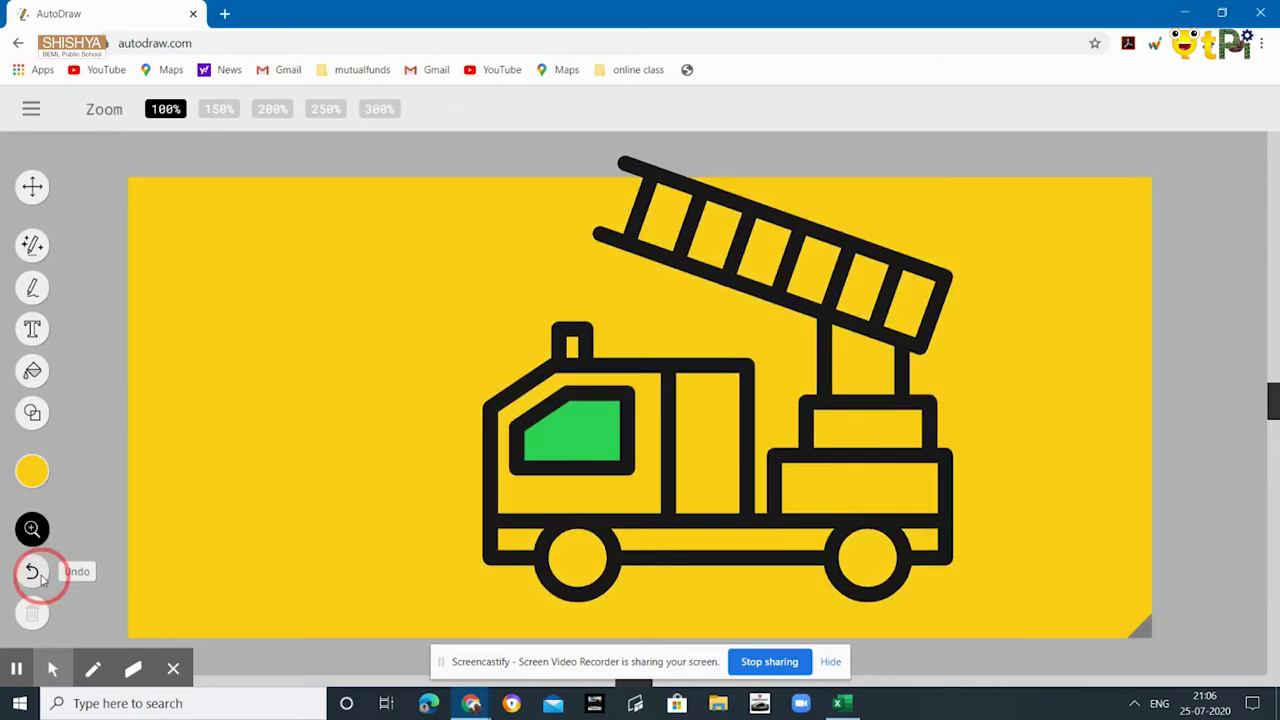
left_click(41, 578)
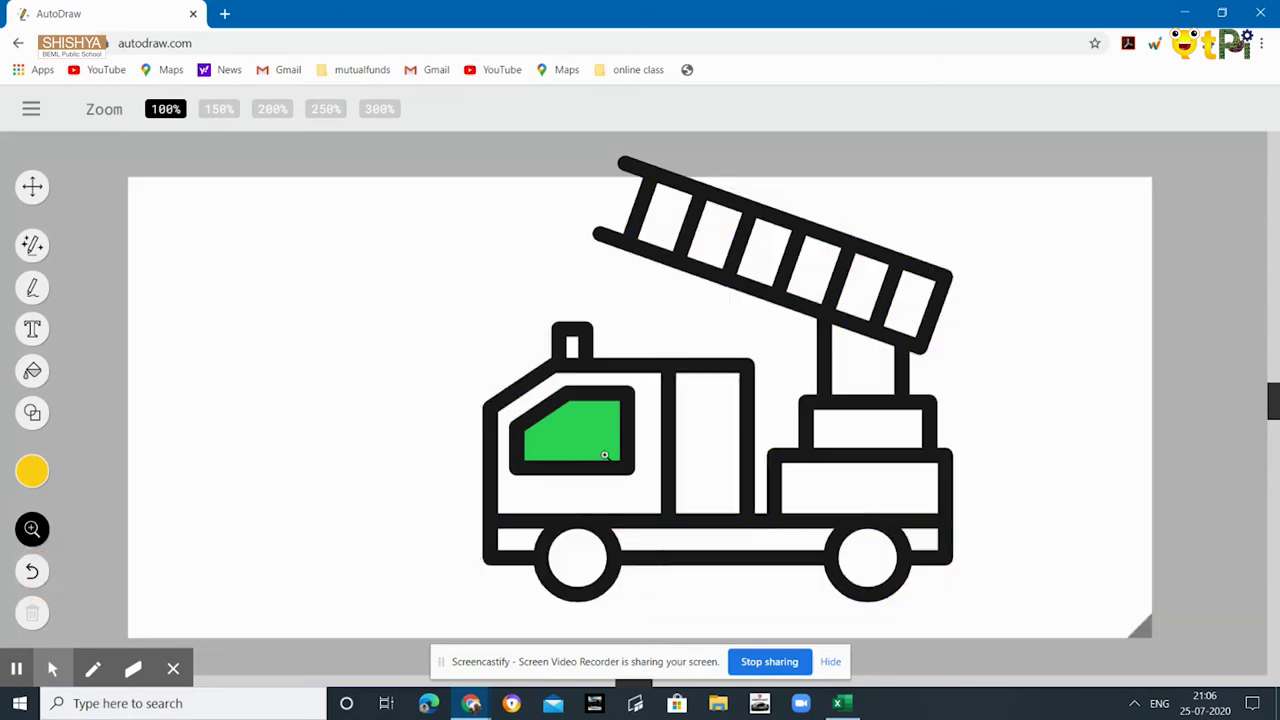
left_click(194, 251)
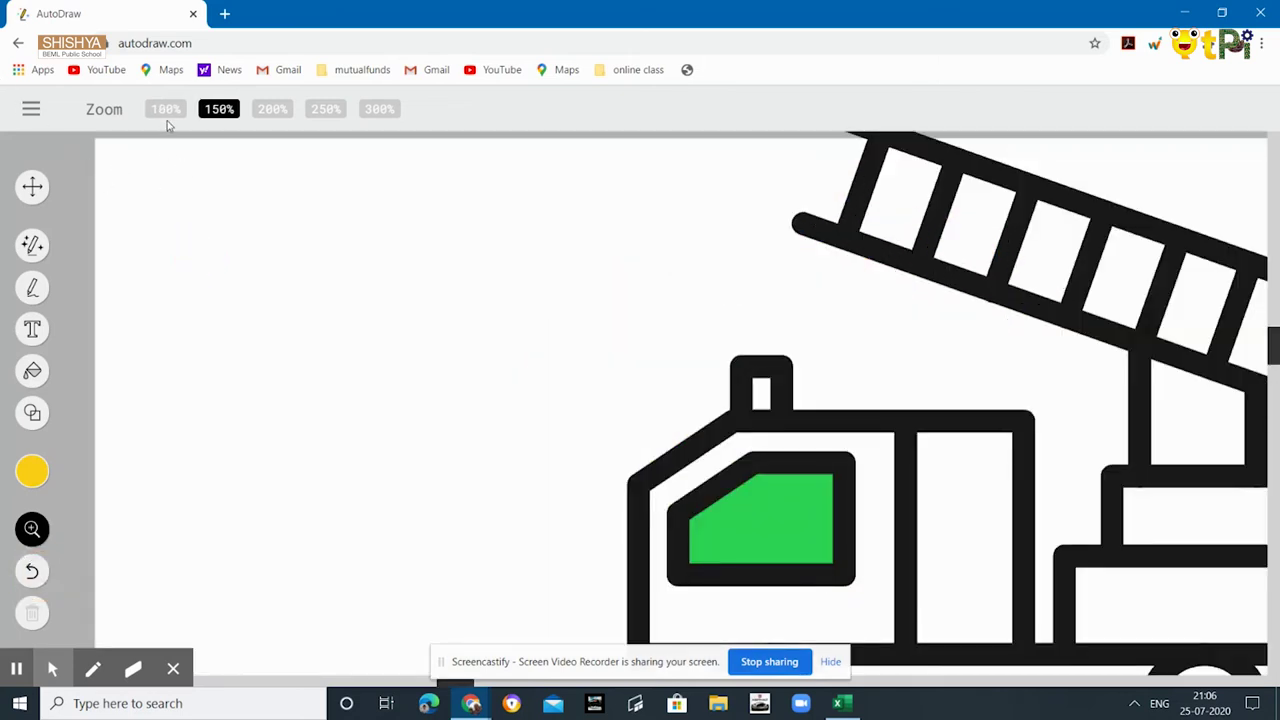
left_click(166, 112)
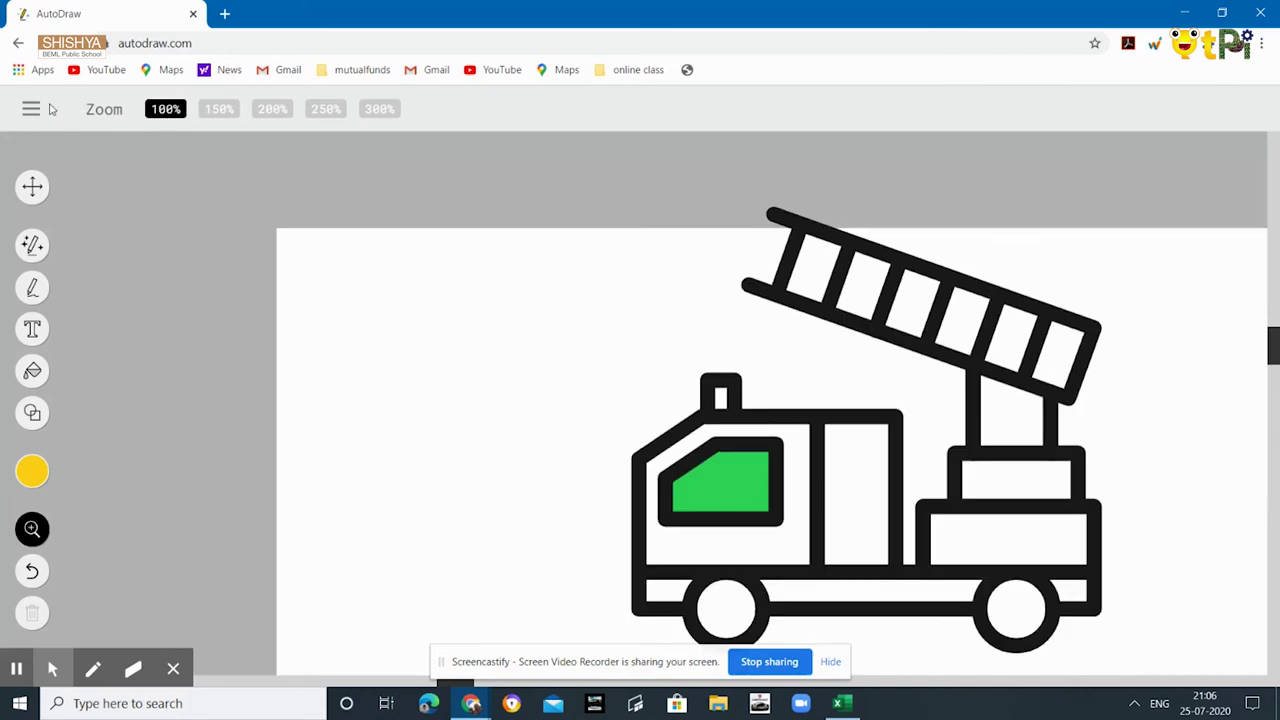
left_click(31, 108)
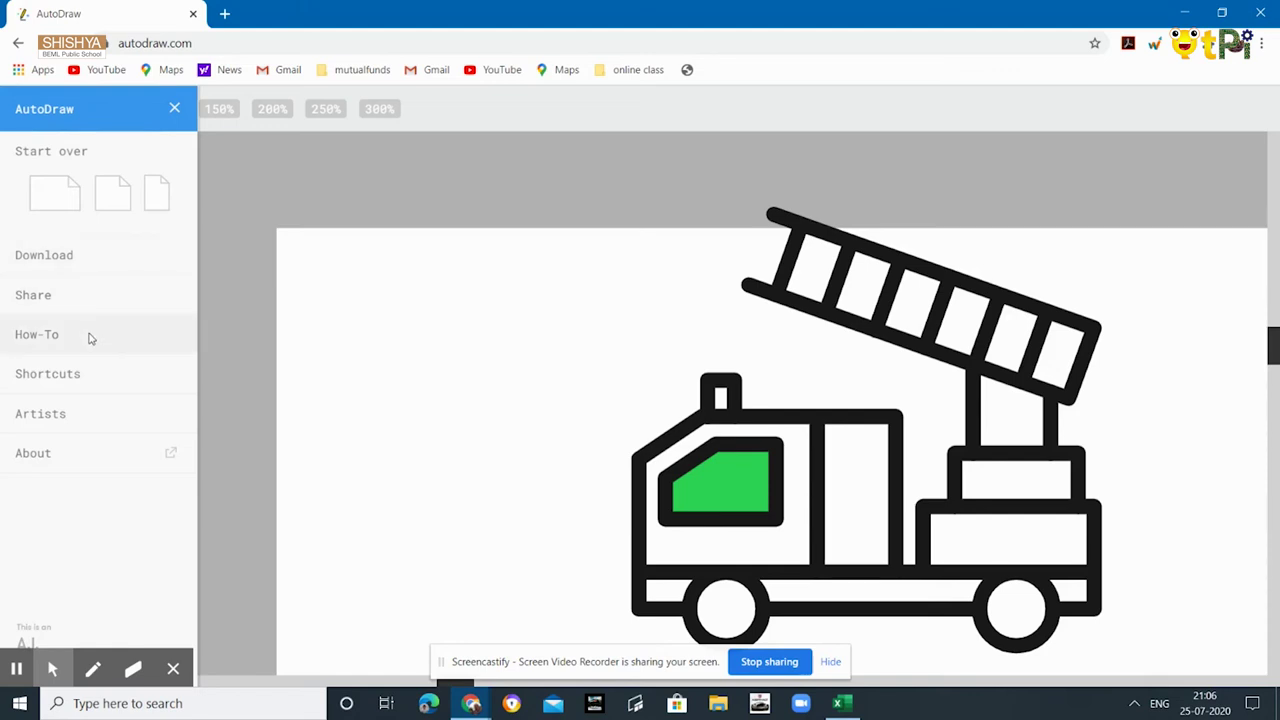
- Share the fire truck drawing via a link from the main menu
left_click(95, 300)
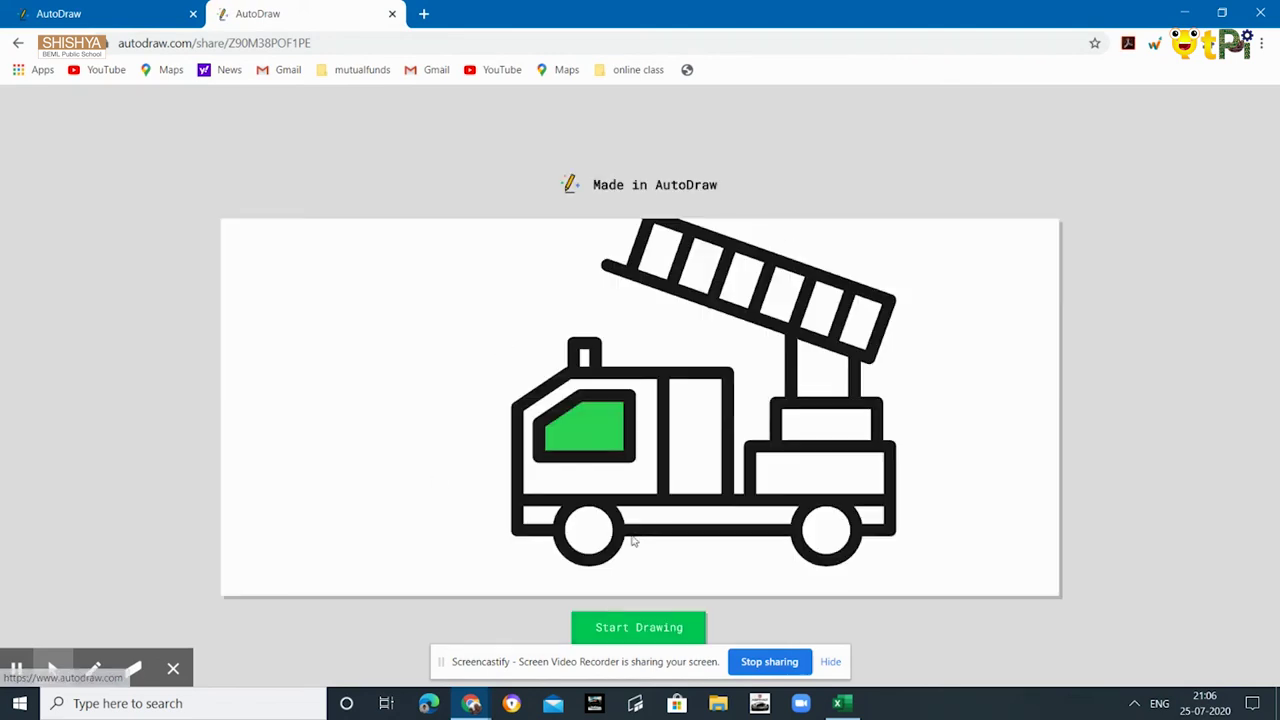
- Go back to the editor from the share page and draw a blue stroke between the shapes and truck
left_click(645, 625)
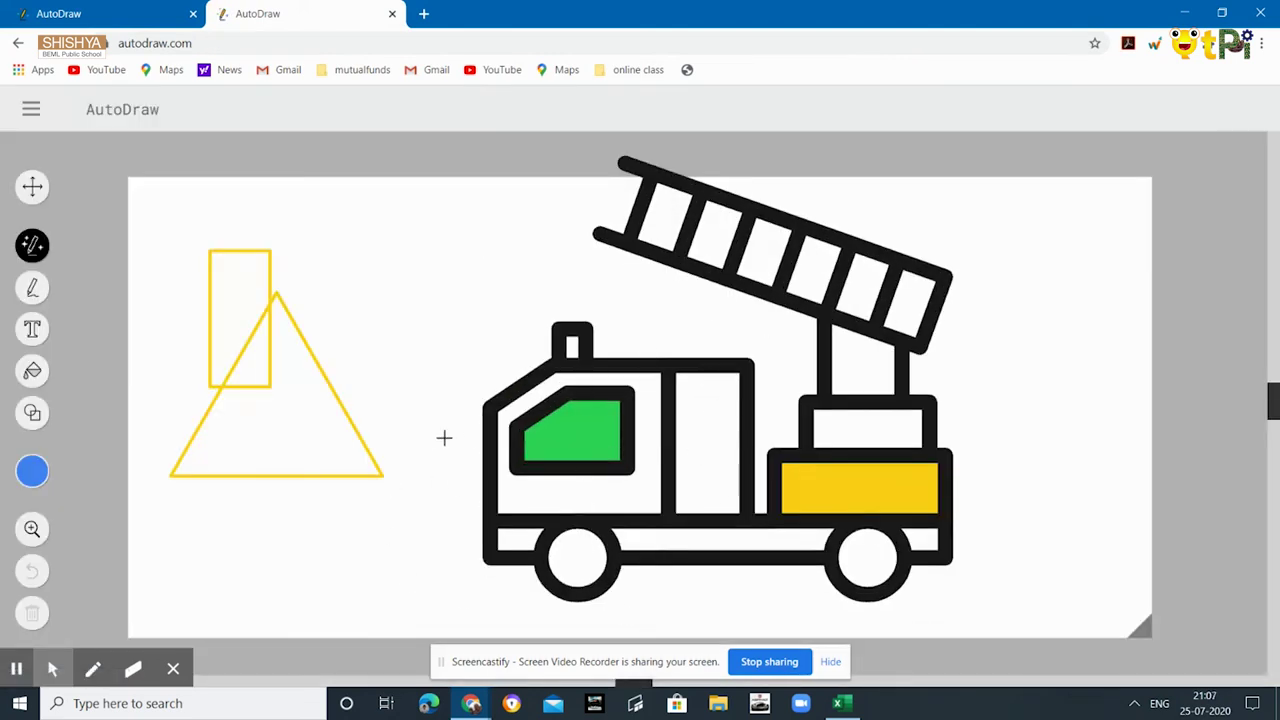
mouse_move(371, 323)
left_mouse_down()
mouse_move(352, 539)
mouse_move(497, 379)
mouse_move(488, 399)
mouse_move(462, 396)
mouse_move(465, 457)
left_mouse_up()
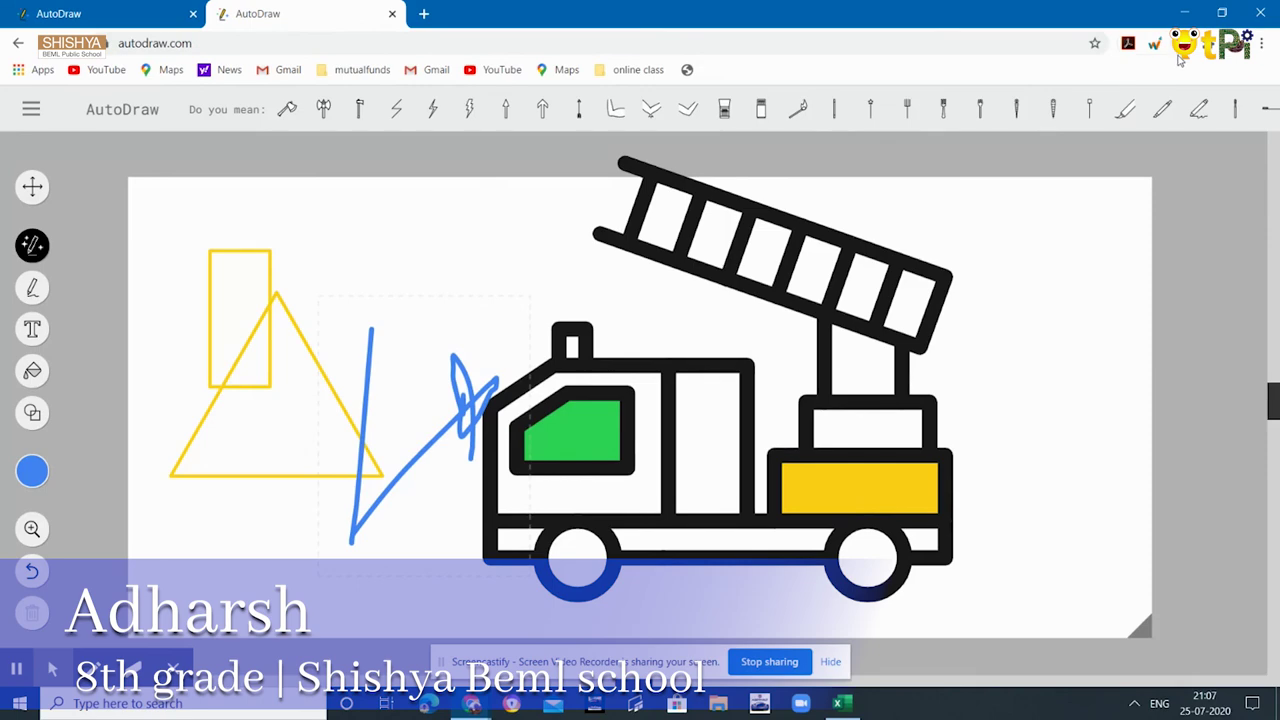
key("alt+shift+s")
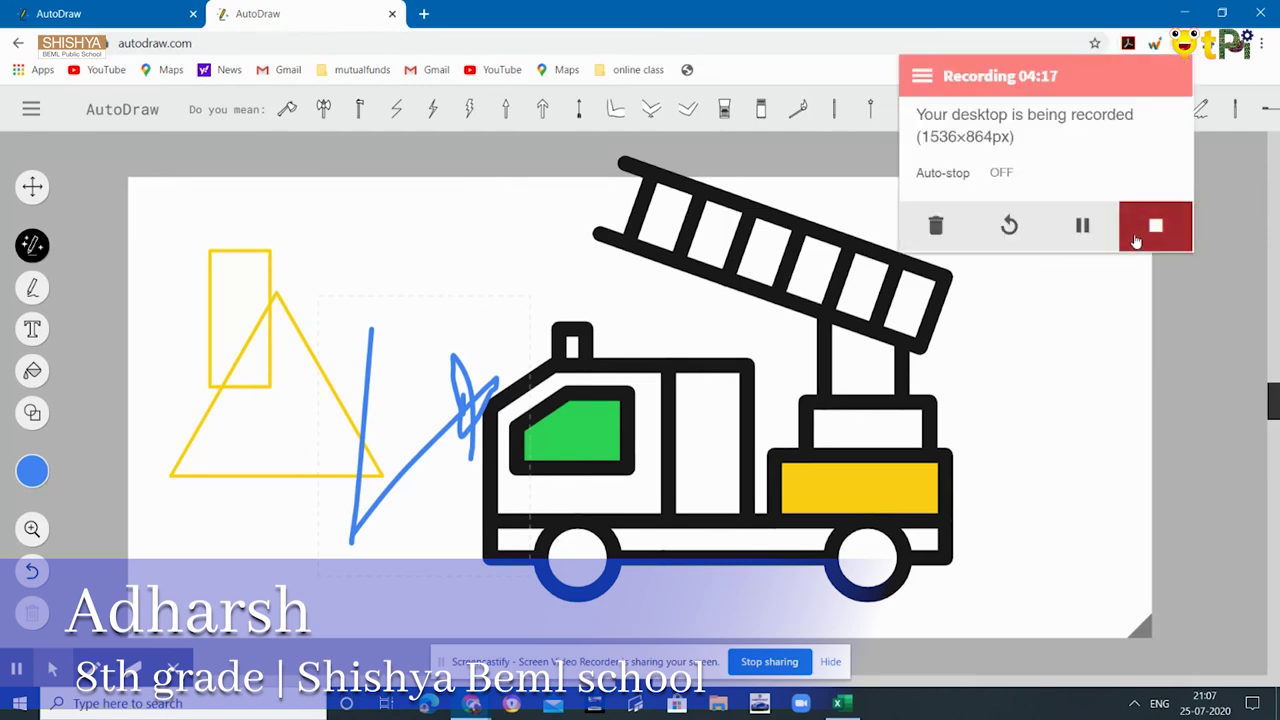